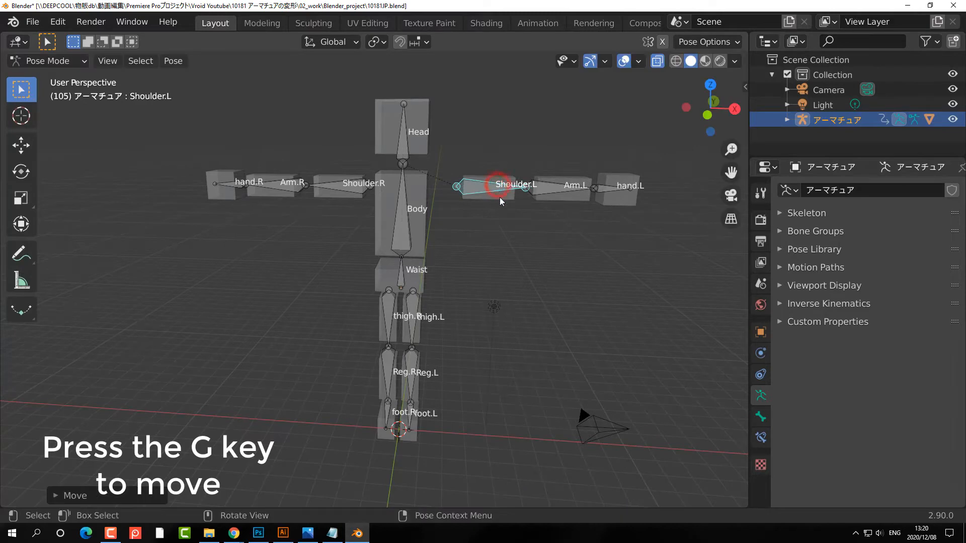
# - Rotate the Shoulder.L bone to raise the left arm diagonally upward, and scale the Head bone down and back to about full size
pyautogui.press('r')
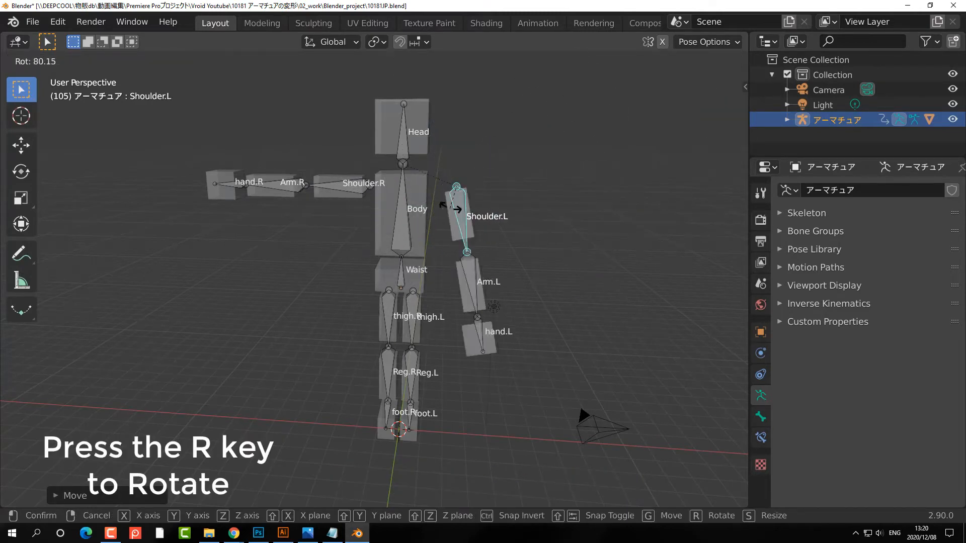
pyautogui.click(495, 160)
pyautogui.click(404, 148)
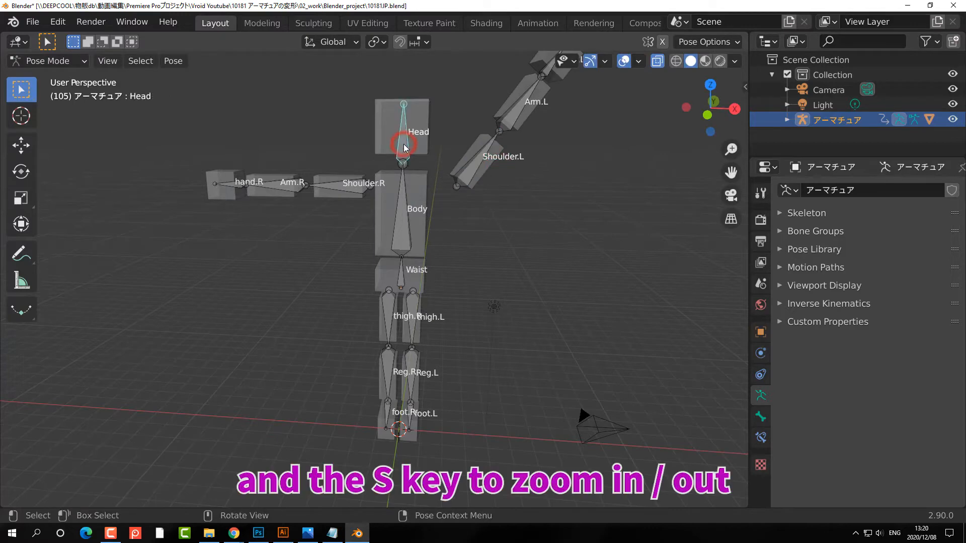
pyautogui.press('s')
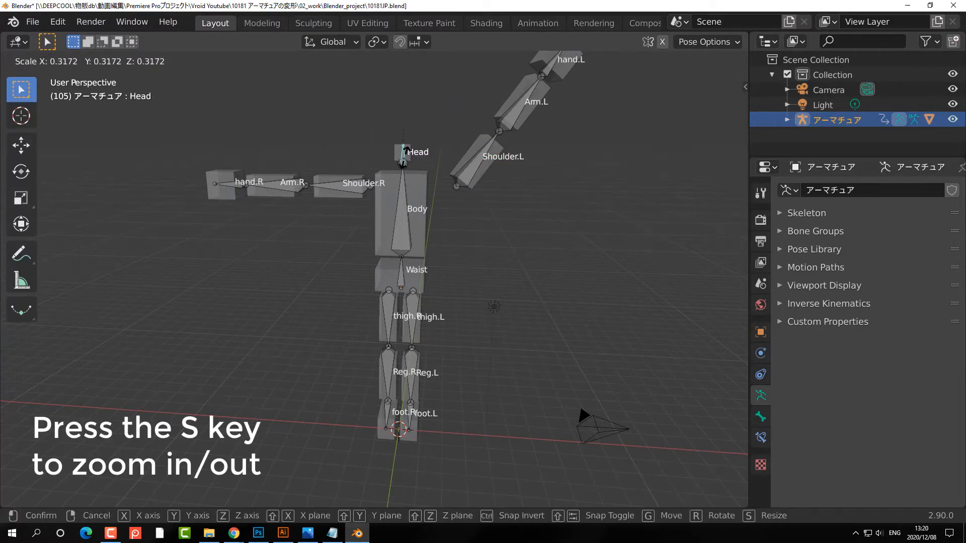
pyautogui.click(416, 149)
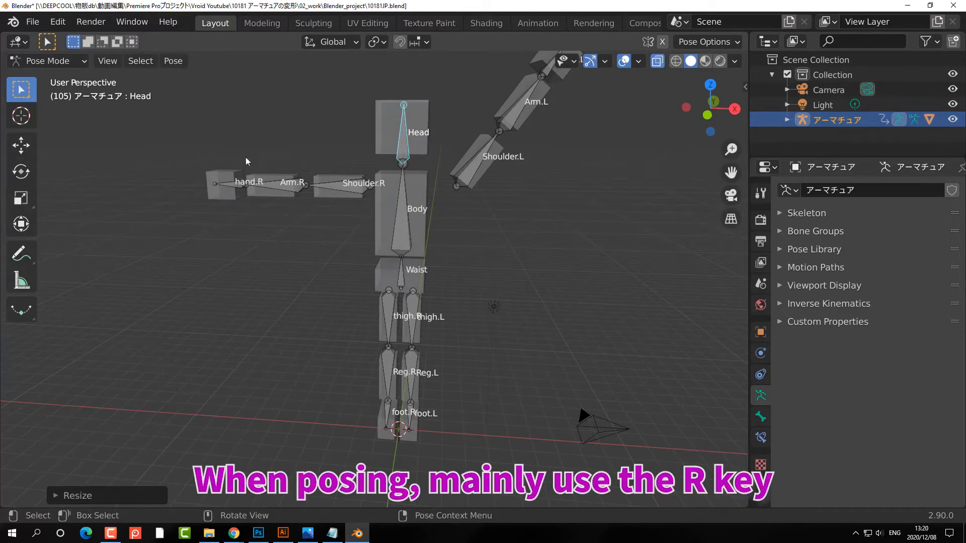
# - With the Rotate tool, tilt the Head bone toward the character's right side and swing the Arm.R bone downward
pyautogui.click(24, 171)
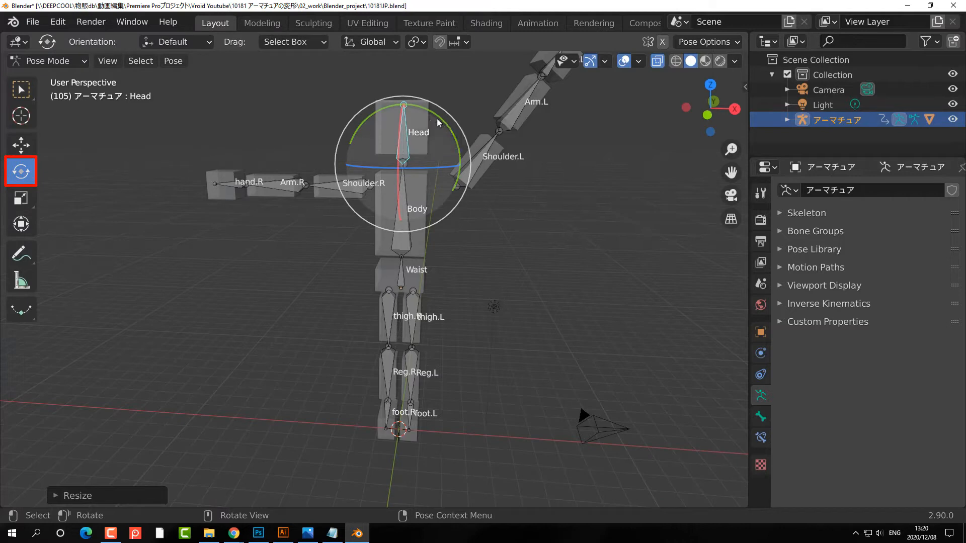
pyautogui.moveTo(439, 123); pyautogui.dragTo(389, 146)
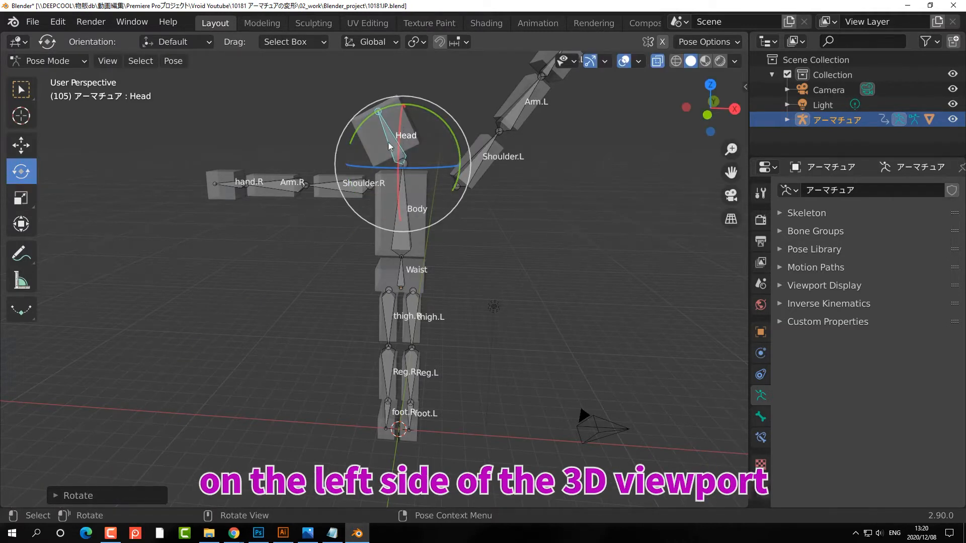
pyautogui.click(287, 185)
pyautogui.moveTo(286, 185); pyautogui.dragTo(274, 234)
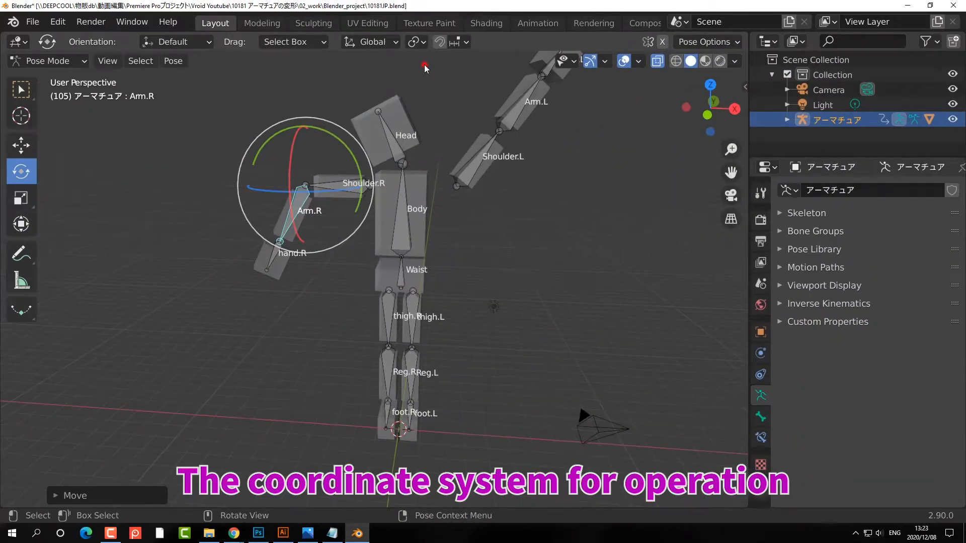
# - Switch the transform orientation to Local and back to Global
pyautogui.click(428, 64)
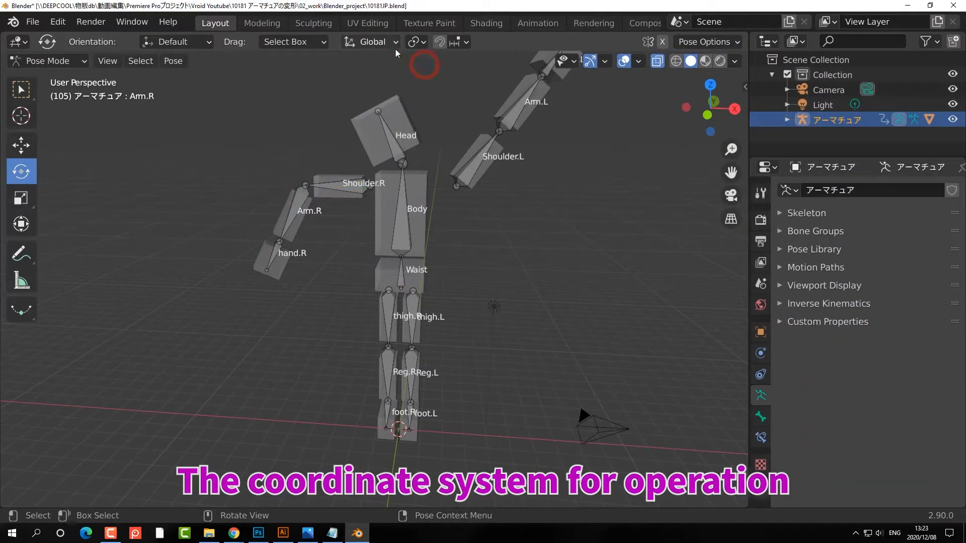
pyautogui.click(394, 51)
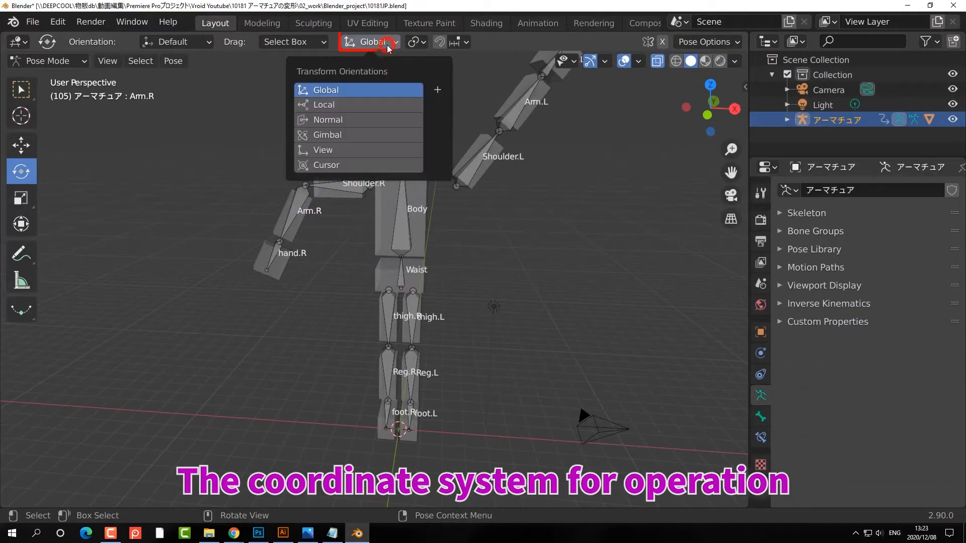
pyautogui.click(382, 106)
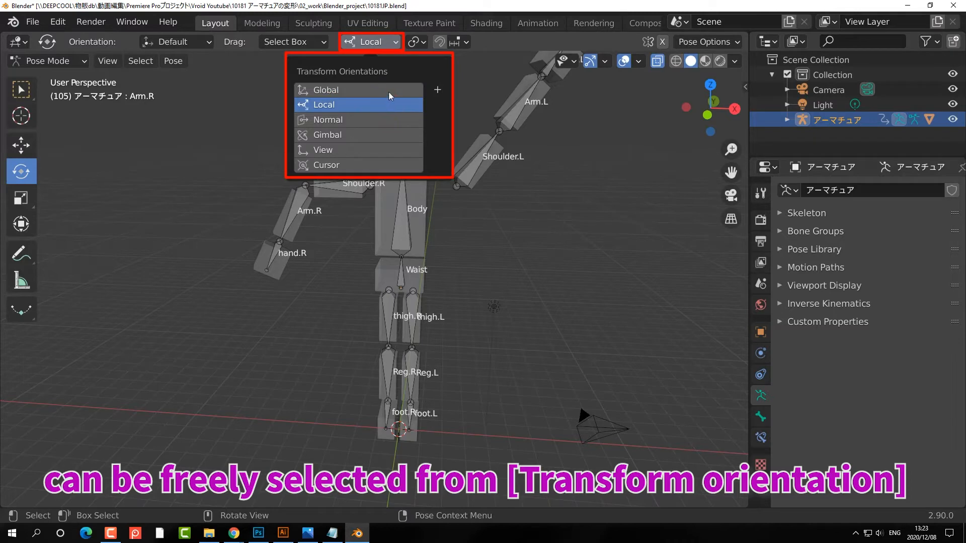
pyautogui.click(390, 91)
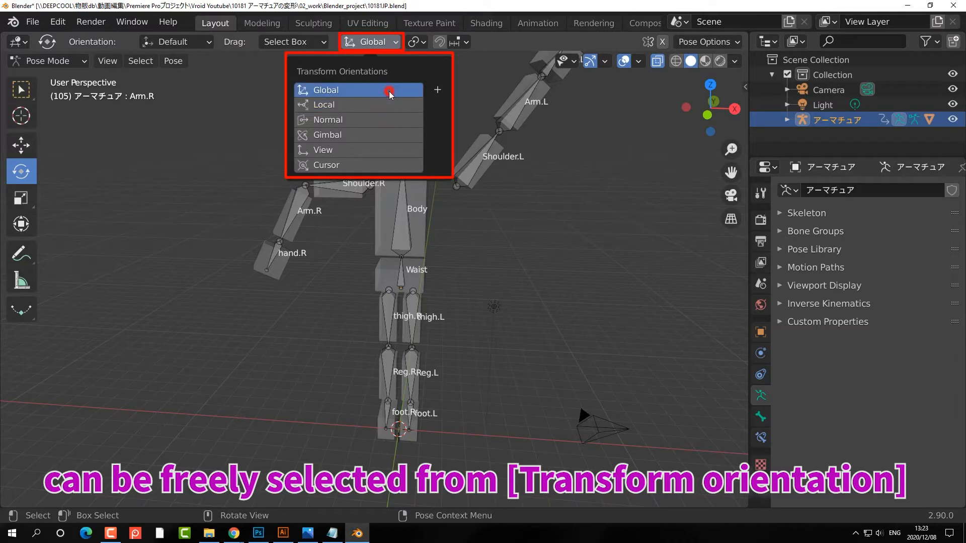
pyautogui.click(458, 108)
# - In front view, rotate the Arm.L bone about the Y axis so the forearm bends diagonally downward
pyautogui.press('KP_1')
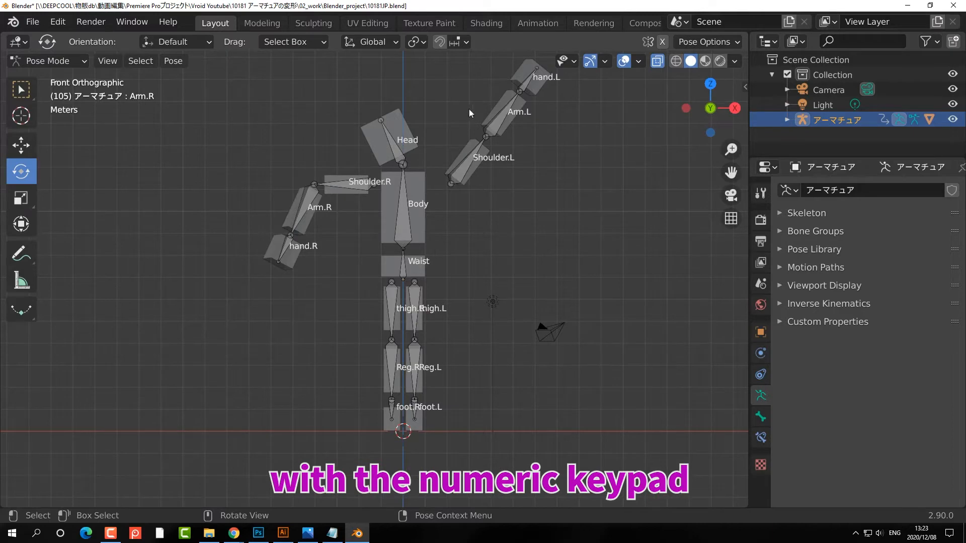
pyautogui.click(502, 113)
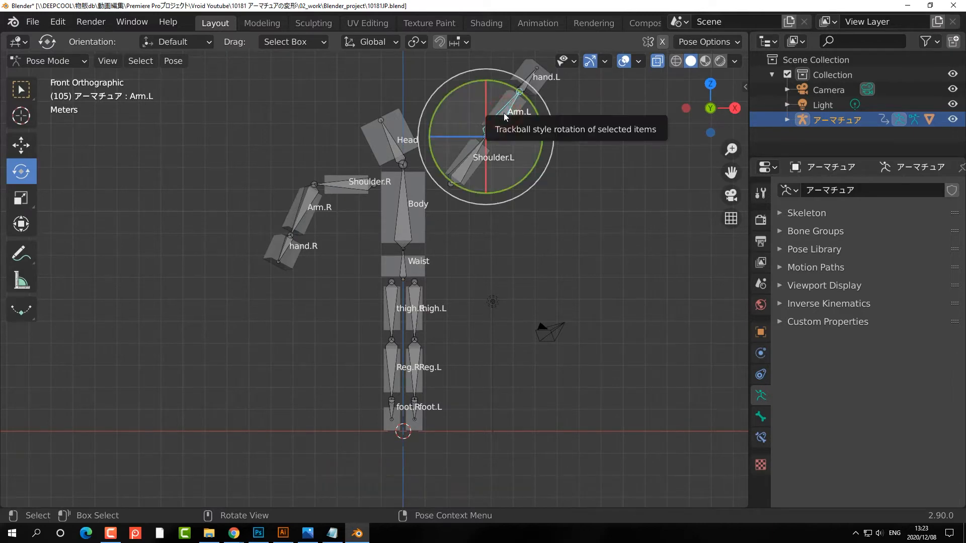
pyautogui.moveTo(527, 99); pyautogui.dragTo(537, 161)
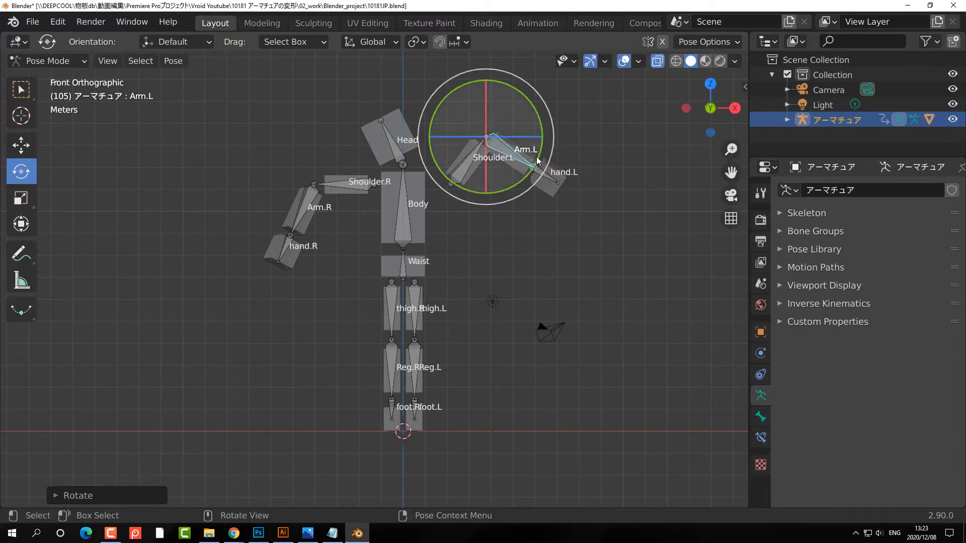
# - In right side view, rotate thigh.L forward about the X axis and bend Reg.L back down at the knee
pyautogui.press('KP_3')
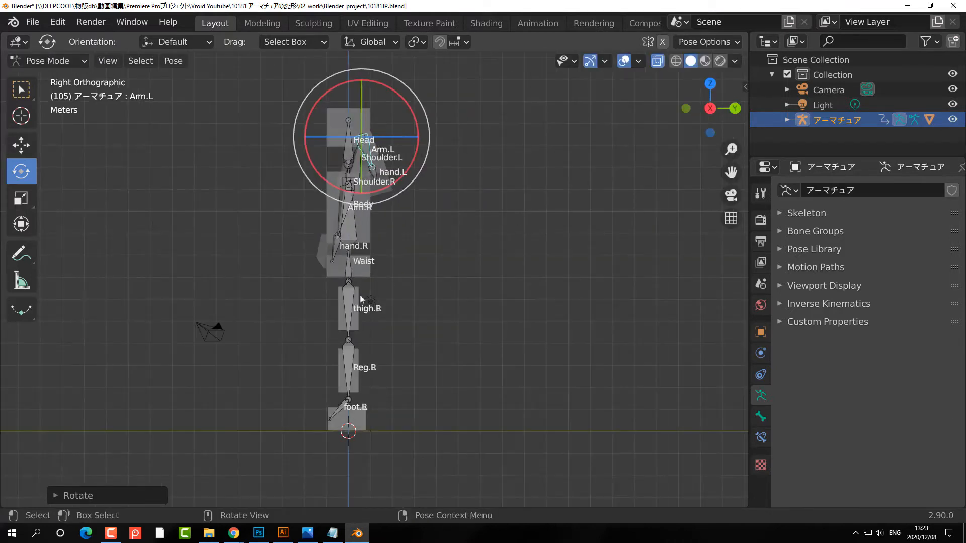
pyautogui.click(345, 303)
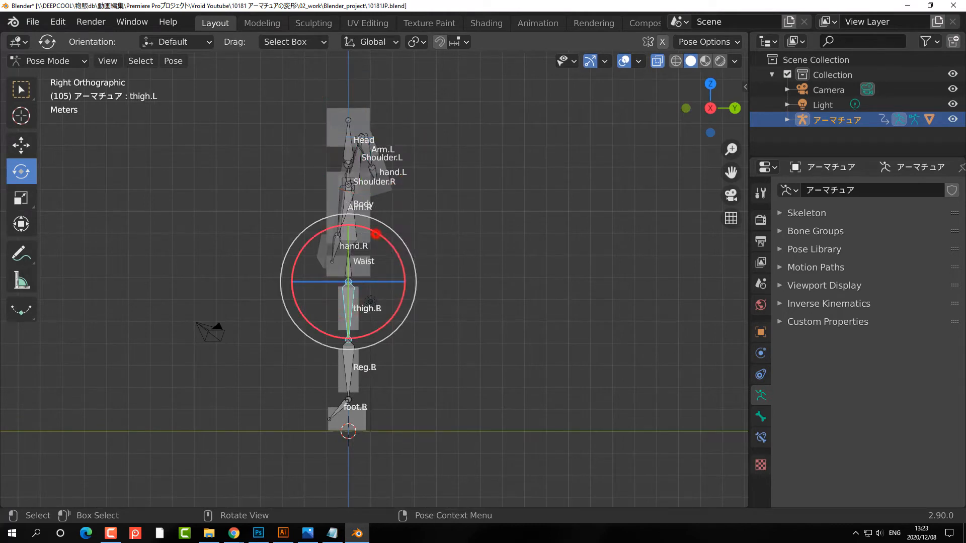
pyautogui.moveTo(376, 235); pyautogui.dragTo(403, 281)
pyautogui.click(276, 330)
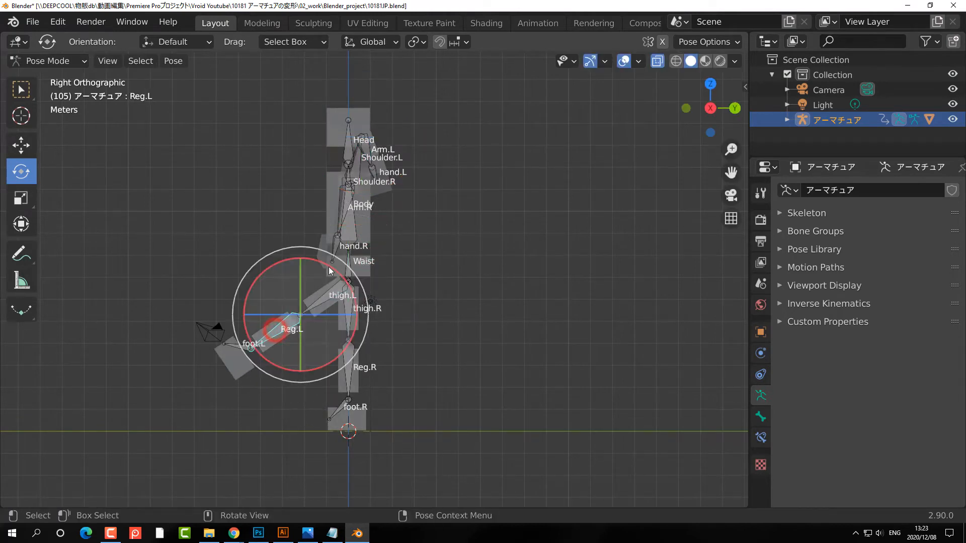
pyautogui.moveTo(329, 271); pyautogui.dragTo(294, 271)
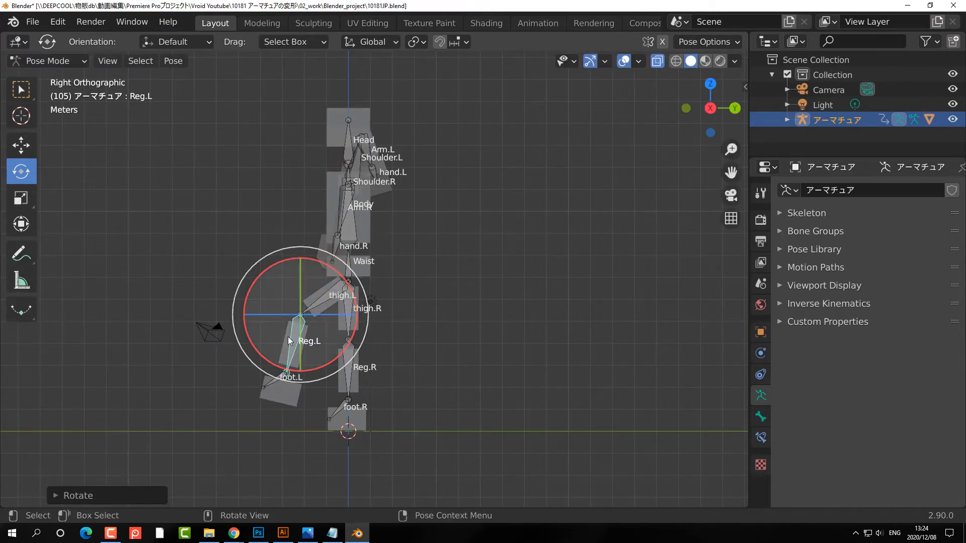
# - In top view, rotate the Shoulder.L bone about the Z axis to swing the whole left arm forward
pyautogui.press('KP_7')
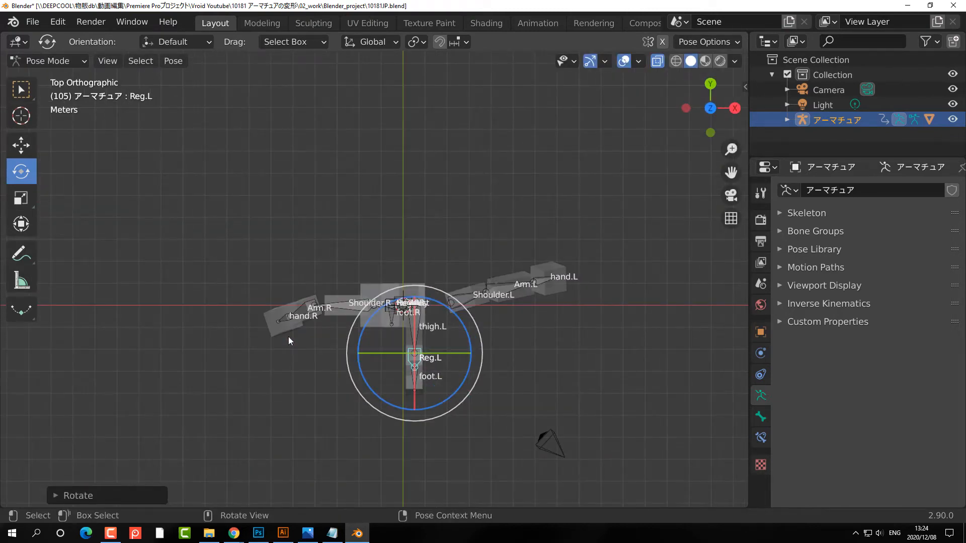
pyautogui.click(469, 297)
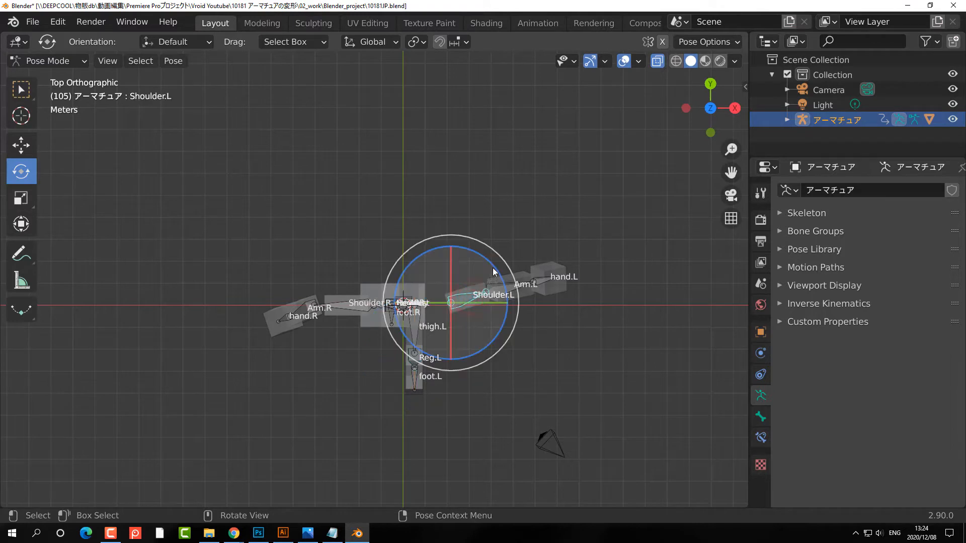
pyautogui.moveTo(493, 272); pyautogui.dragTo(487, 323)
pyautogui.click(542, 300)
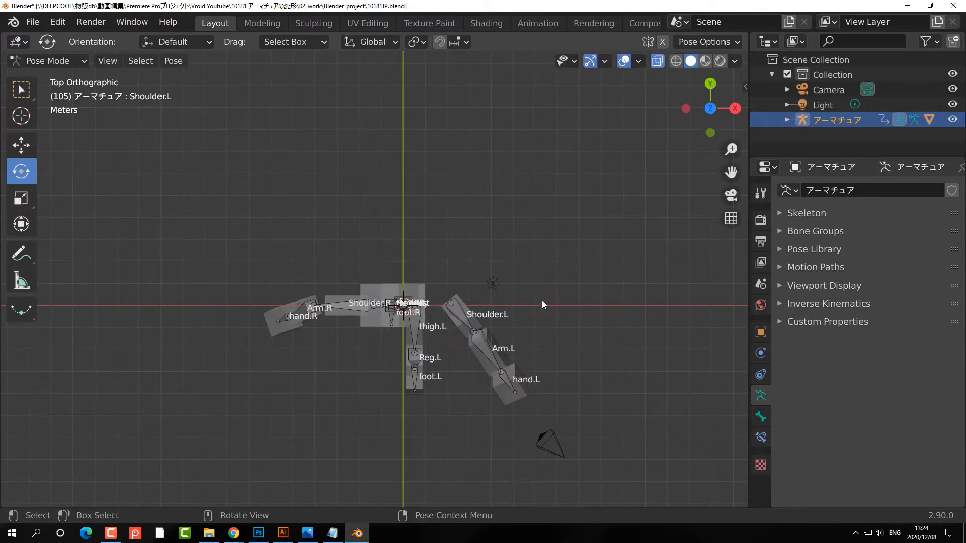
pyautogui.moveTo(542, 300); pyautogui.dragTo(573, 373, button='middle')
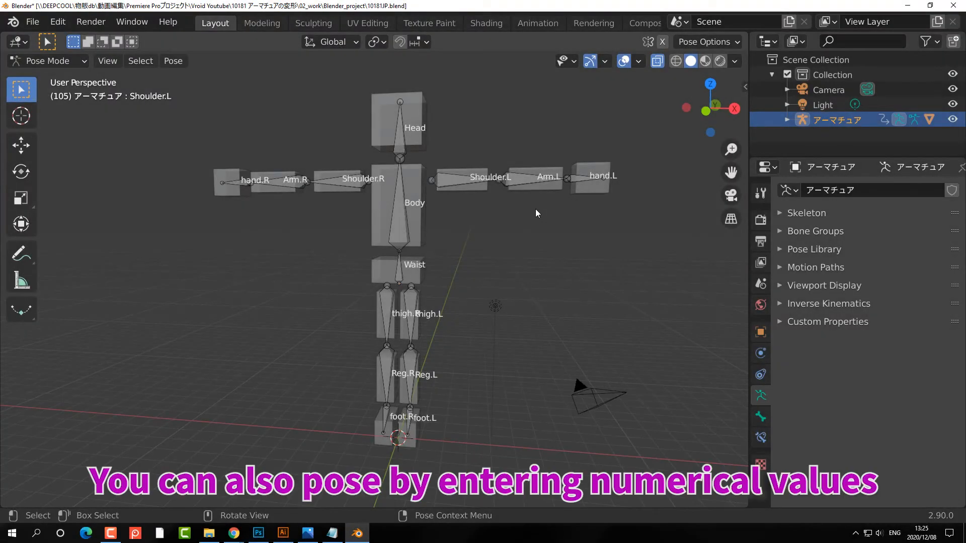
# - Show the bone transform values and set Shoulder.L's quaternion rotation to X 0.400 and Y 0.900
pyautogui.press('n')
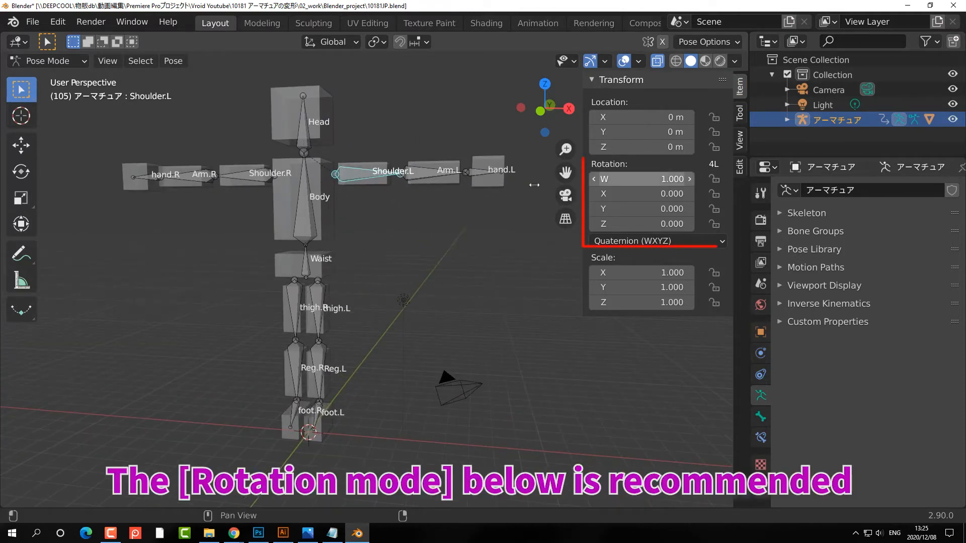
pyautogui.moveTo(648, 193); pyautogui.dragTo(541, 207)
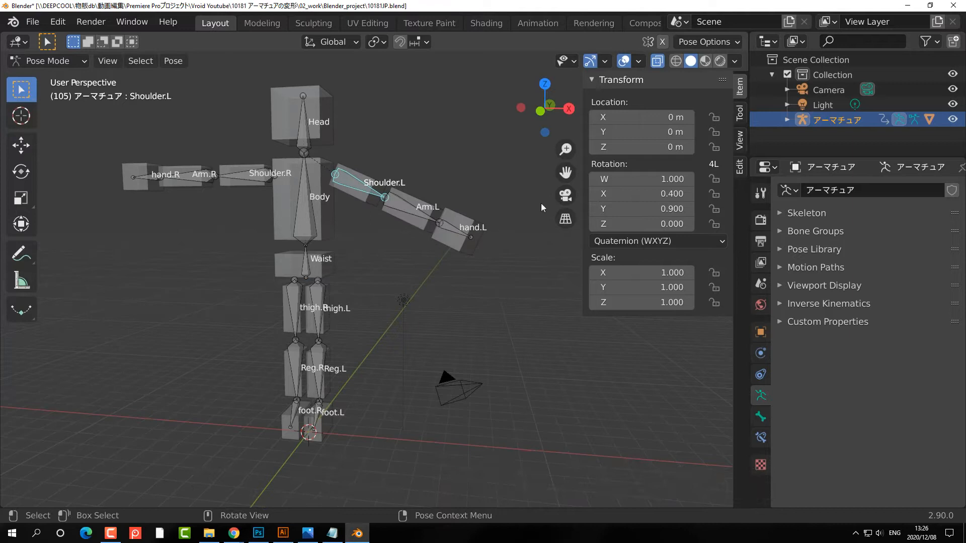
# - Set the Arm.R bone's rotation to Y -5.000 and Z 2.300, and adjust its X rotation so the forearm hangs down
pyautogui.click(188, 179)
pyautogui.moveTo(639, 209); pyautogui.dragTo(655, 223)
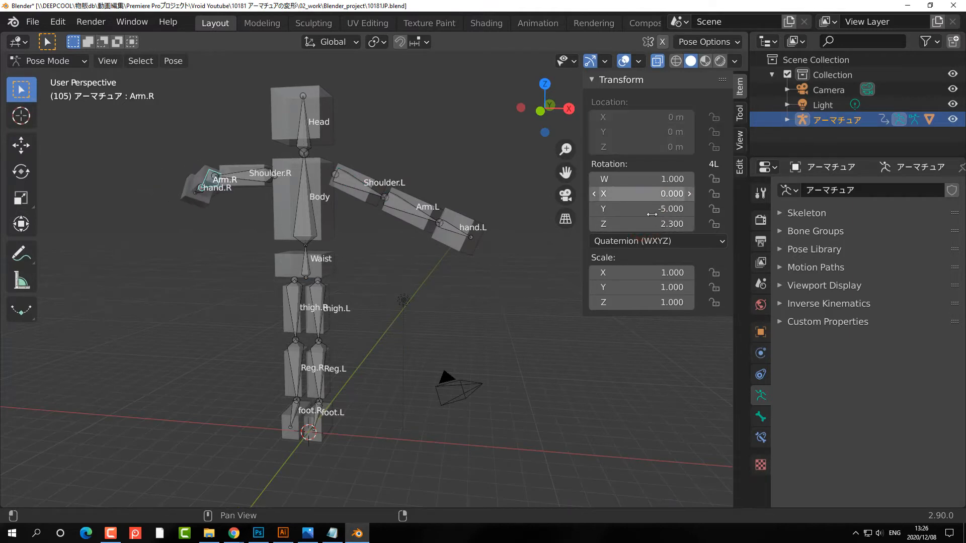
pyautogui.moveTo(628, 193); pyautogui.dragTo(648, 194)
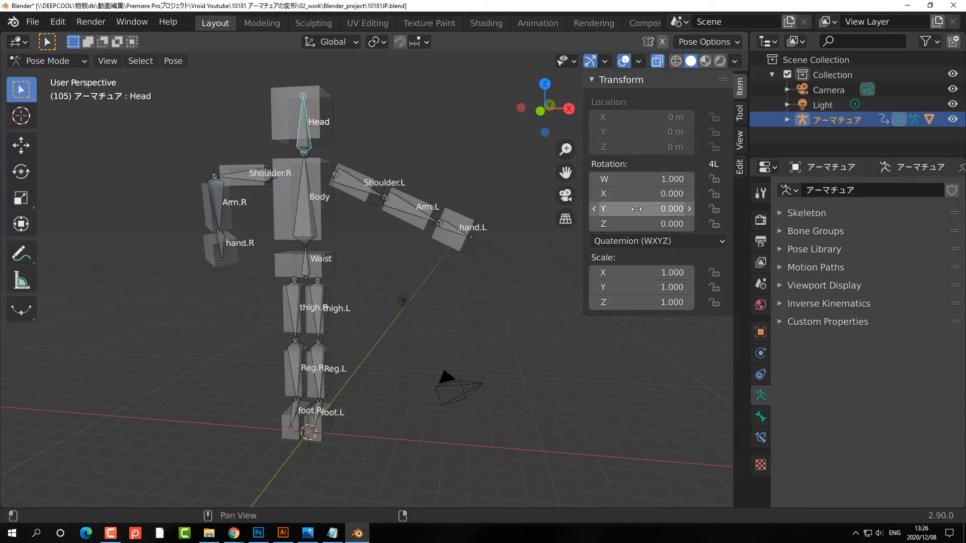
# - Set the Head bone's Y rotation to 1.500 to turn the head
pyautogui.moveTo(636, 209); pyautogui.dragTo(644, 209)
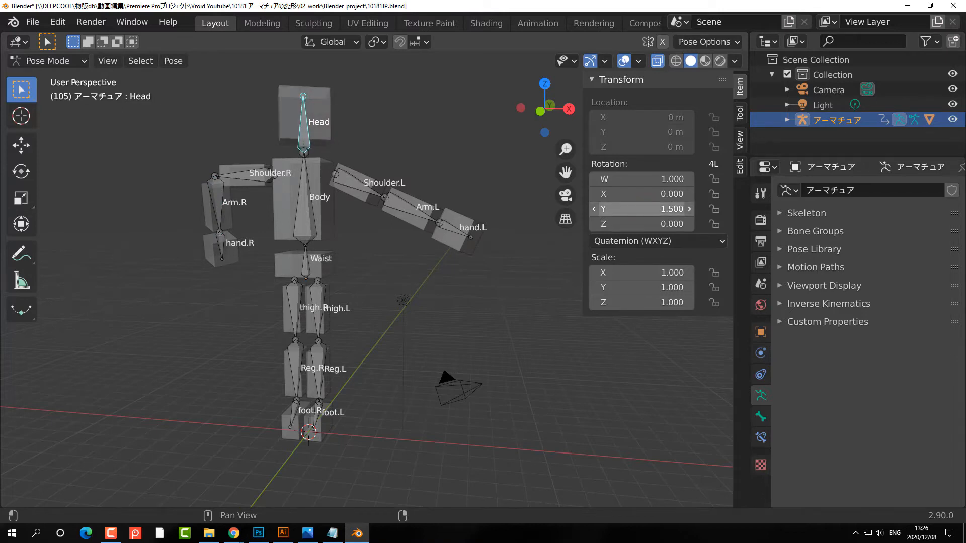
pyautogui.hotkey('ctrl', 'z')
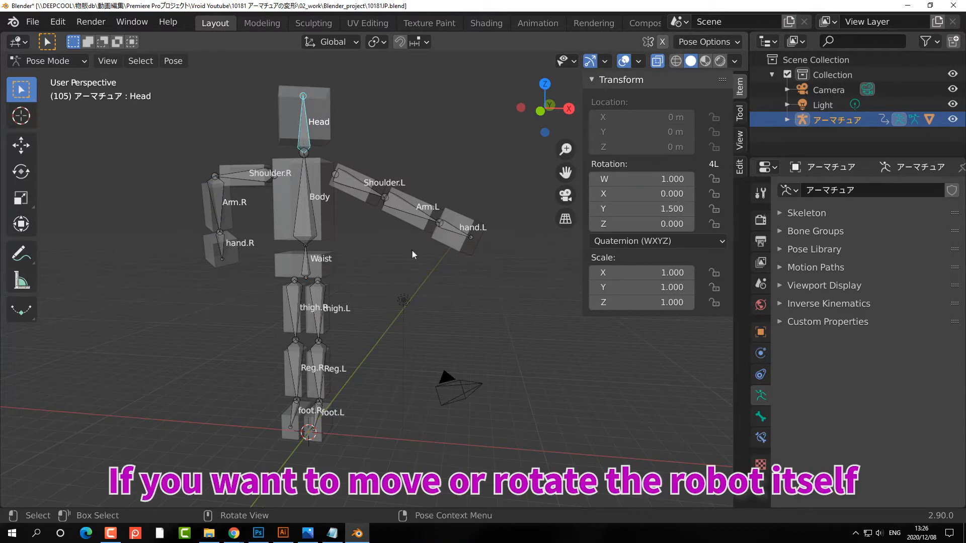
# - Turn the whole robot by setting the Waist bone's rotation to Y -4.900 and Z -1.600, and adjust its location values
pyautogui.click(305, 271)
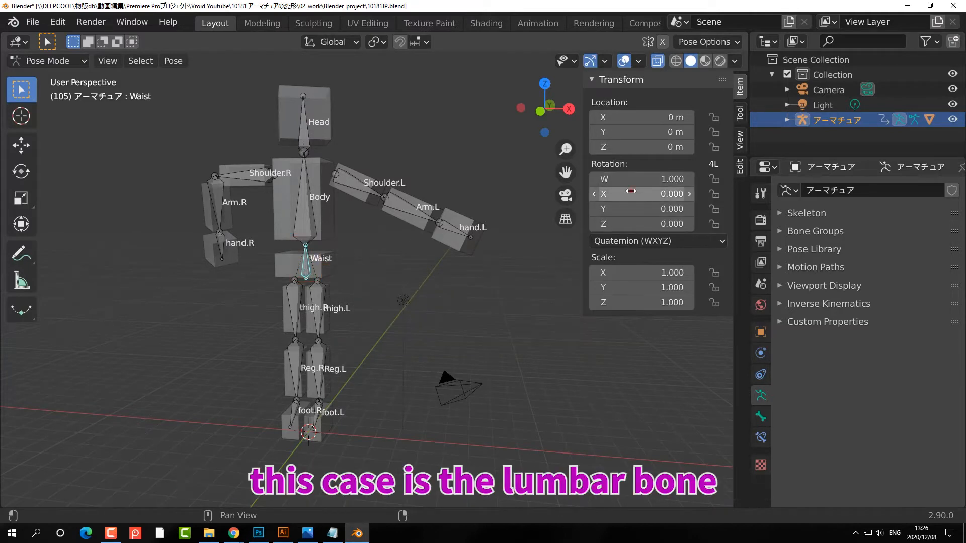
pyautogui.moveTo(630, 193); pyautogui.dragTo(553, 208)
pyautogui.moveTo(628, 224); pyautogui.dragTo(660, 209)
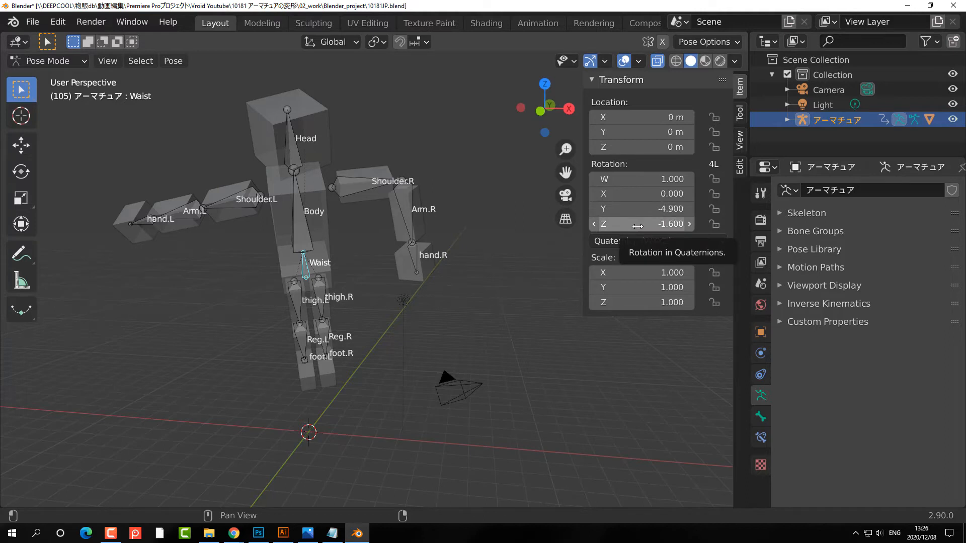
pyautogui.moveTo(615, 118); pyautogui.dragTo(609, 147)
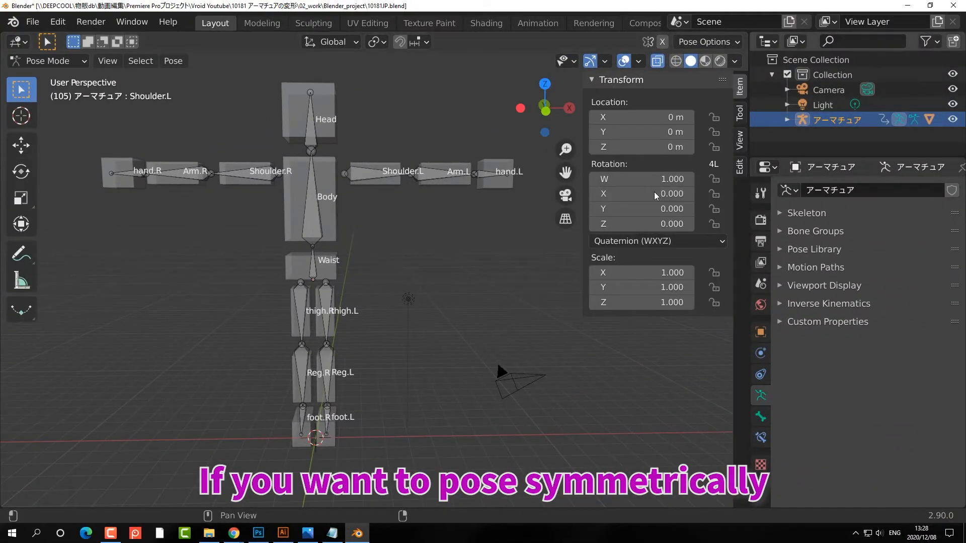
# - Enable X-Axis Mirror in the pose options and rotate the Arm.L bone downward so both arms bend symmetrically
pyautogui.click(742, 116)
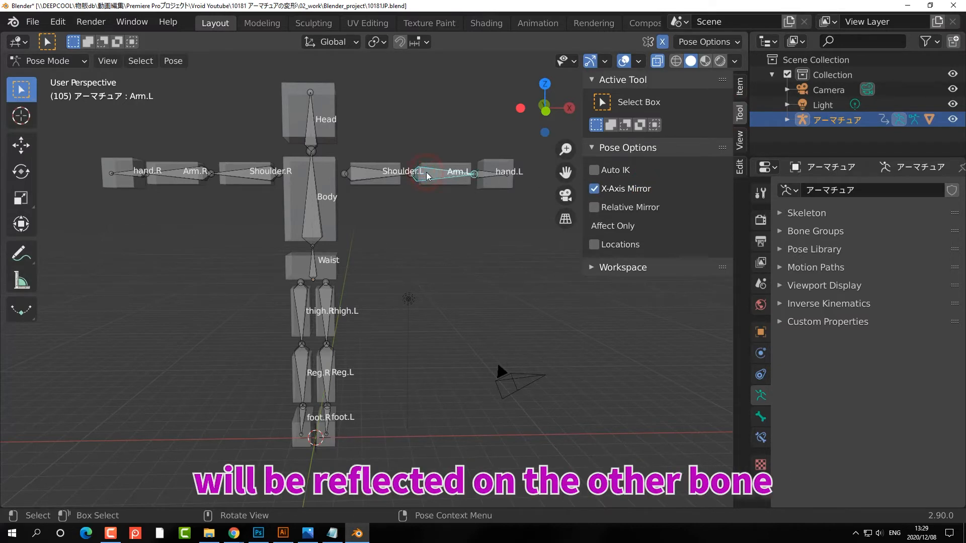
pyautogui.press('r')
pyautogui.click(423, 190)
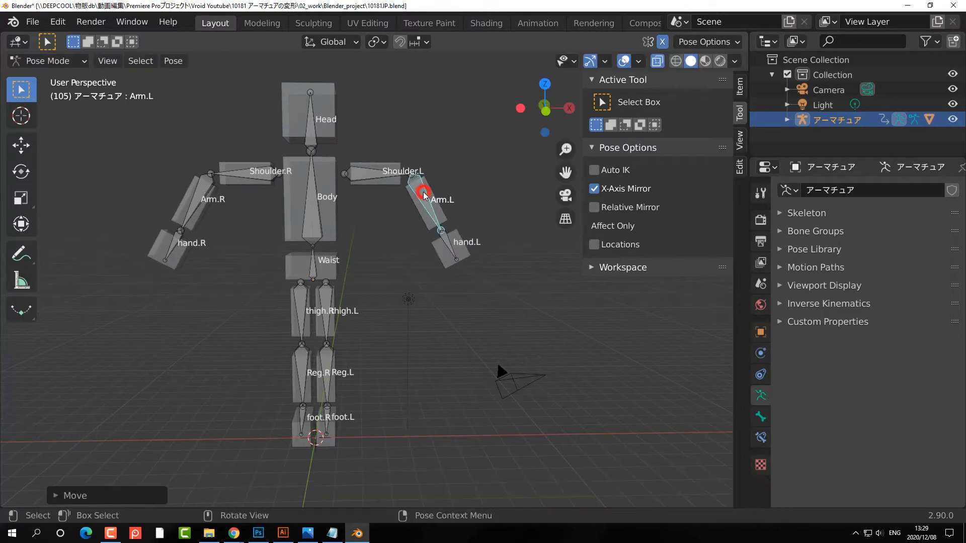
# - Rotate the Reg.L bone outward and upward with mirroring on so both lower legs spread symmetrically
pyautogui.click(330, 353)
pyautogui.press('g')
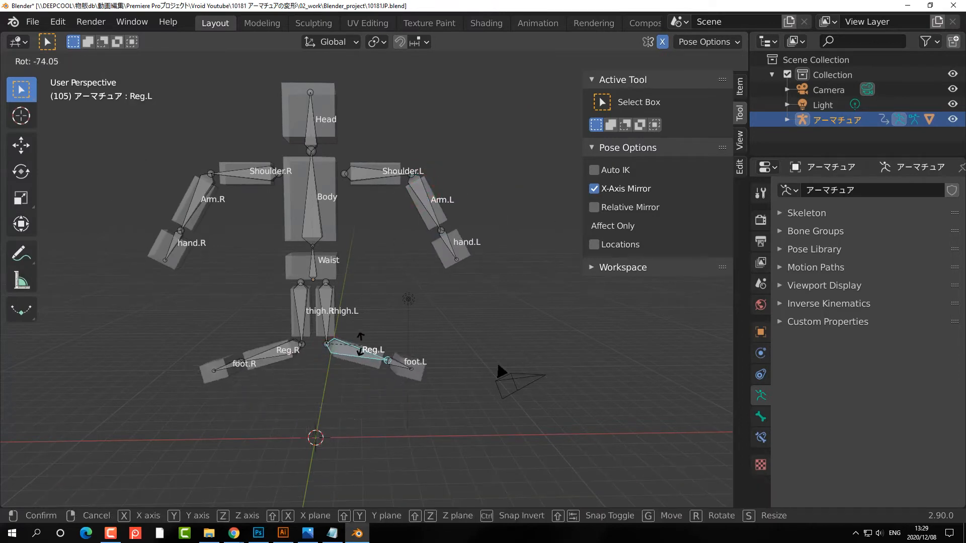
pyautogui.click(361, 319)
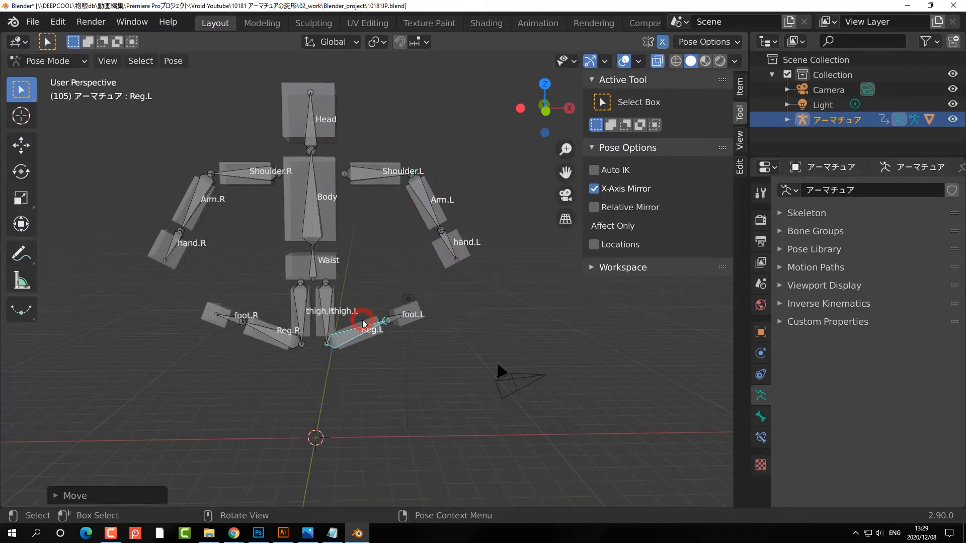
# - Move the thigh.L bone outward and down with X-Axis Mirror on so both legs shift symmetrically
pyautogui.click(326, 304)
pyautogui.press('g')
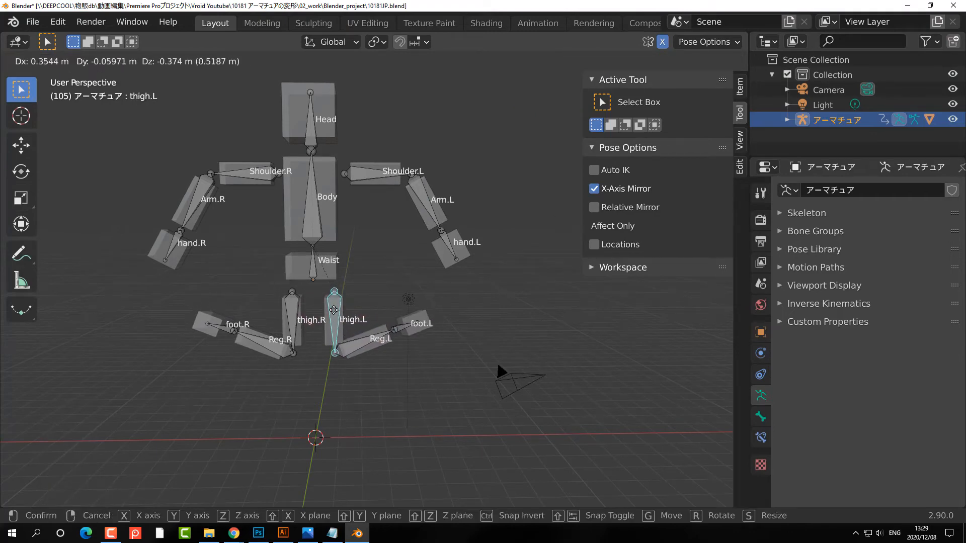
pyautogui.click(334, 311)
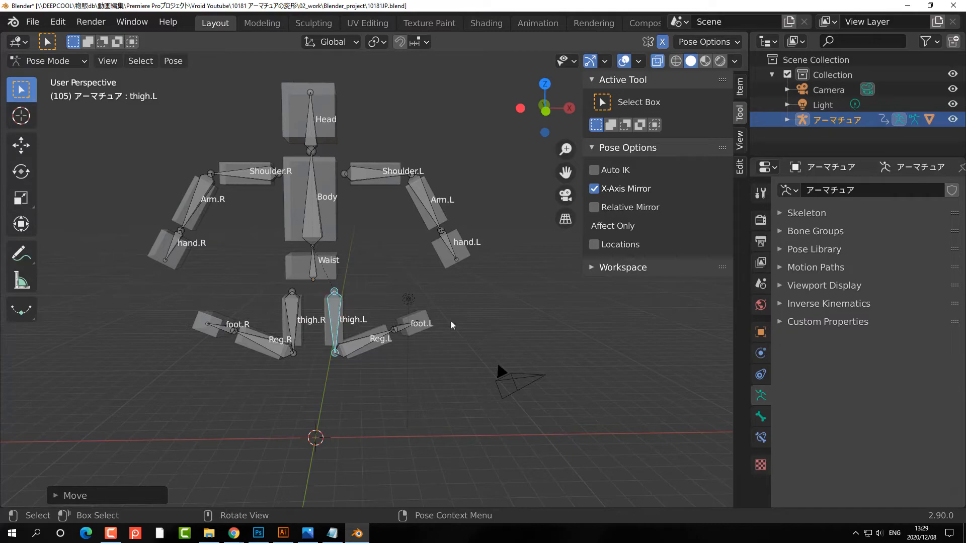
pyautogui.click(470, 325)
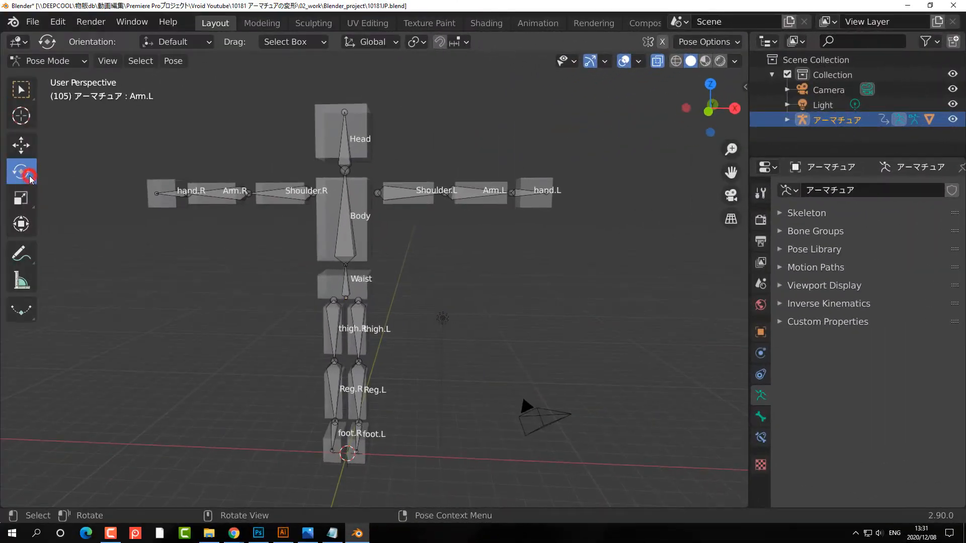
# - Rotate the Shoulder.L bone downward and bend Arm.L and hand.L upward to pose the left arm
pyautogui.click(404, 199)
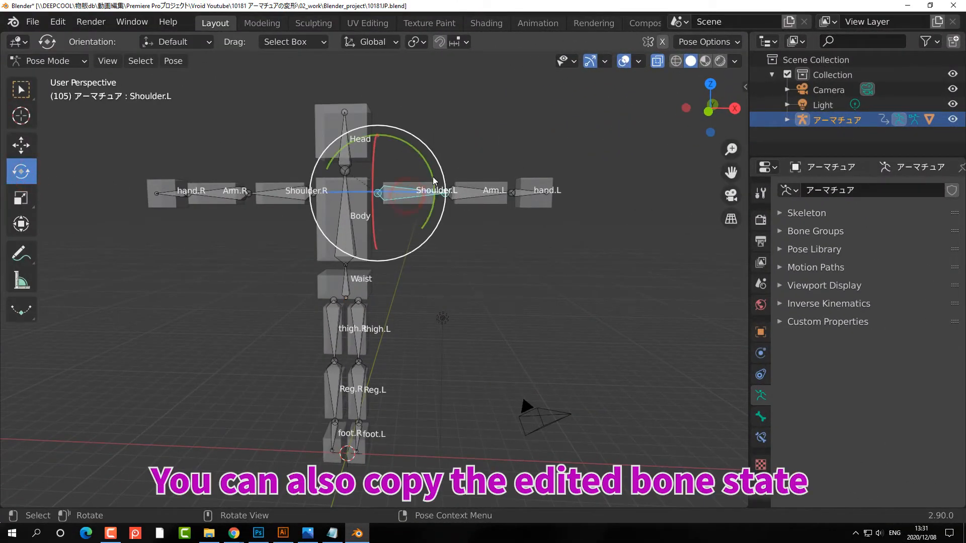
pyautogui.moveTo(433, 177); pyautogui.dragTo(399, 190)
pyautogui.click(436, 252)
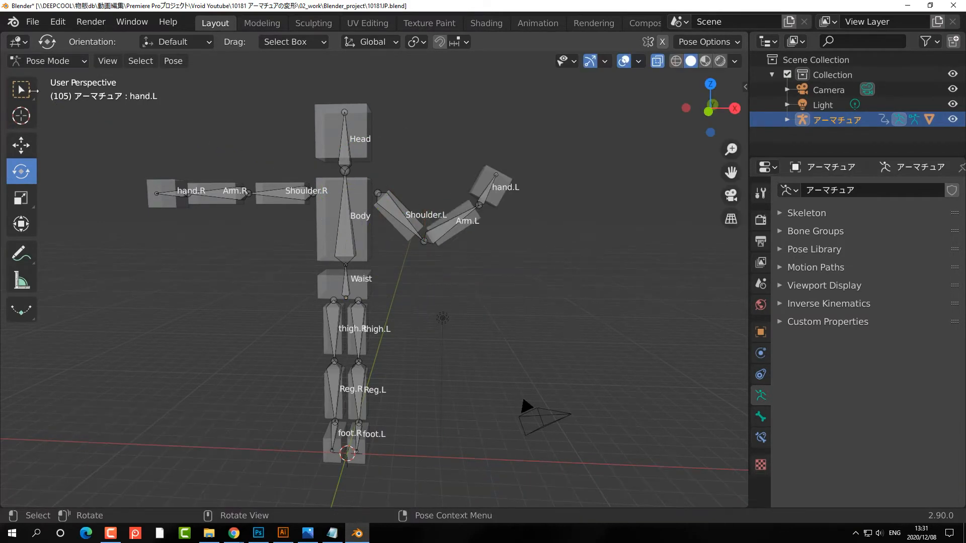
# - Select the posed Shoulder.L, Arm.L and hand.L bones and copy their pose
pyautogui.press('w')
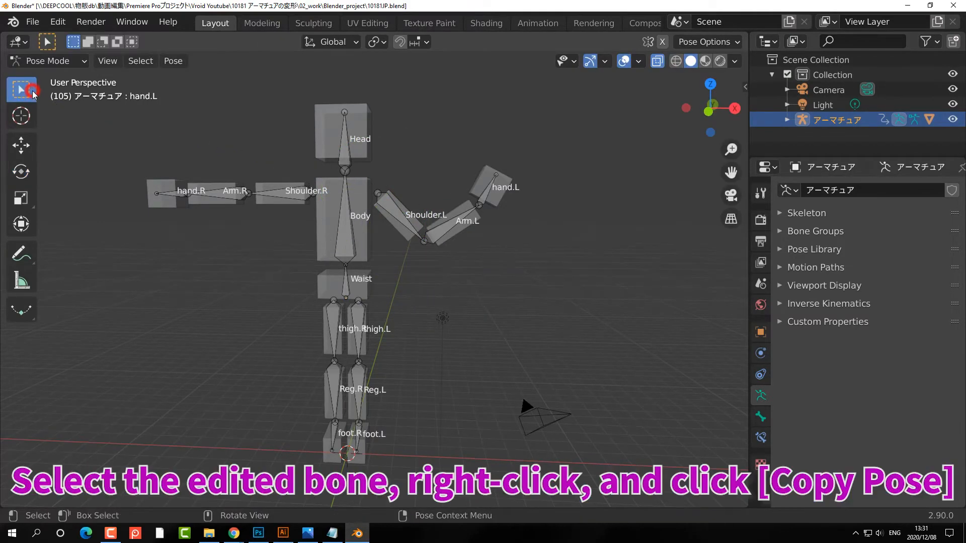
pyautogui.moveTo(396, 160); pyautogui.dragTo(551, 246)
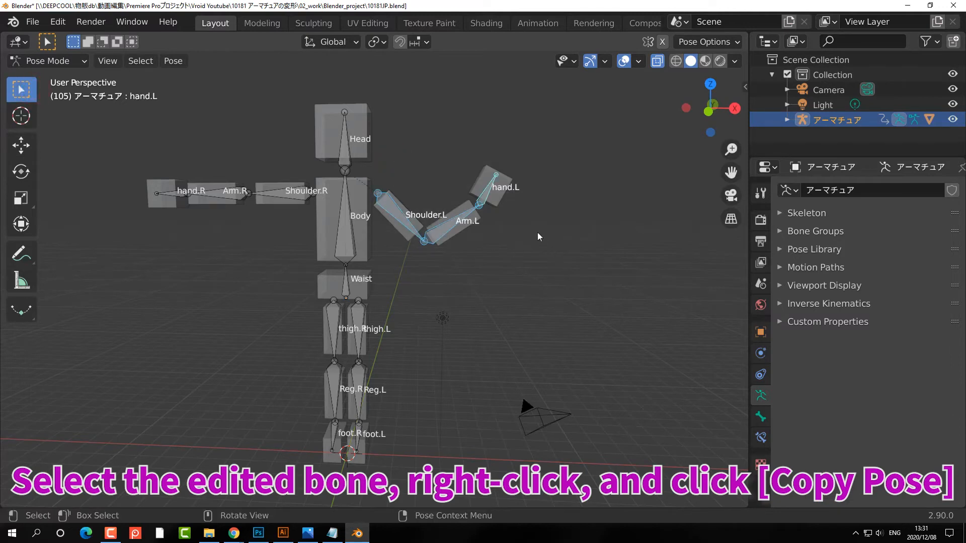
pyautogui.rightClick(486, 182)
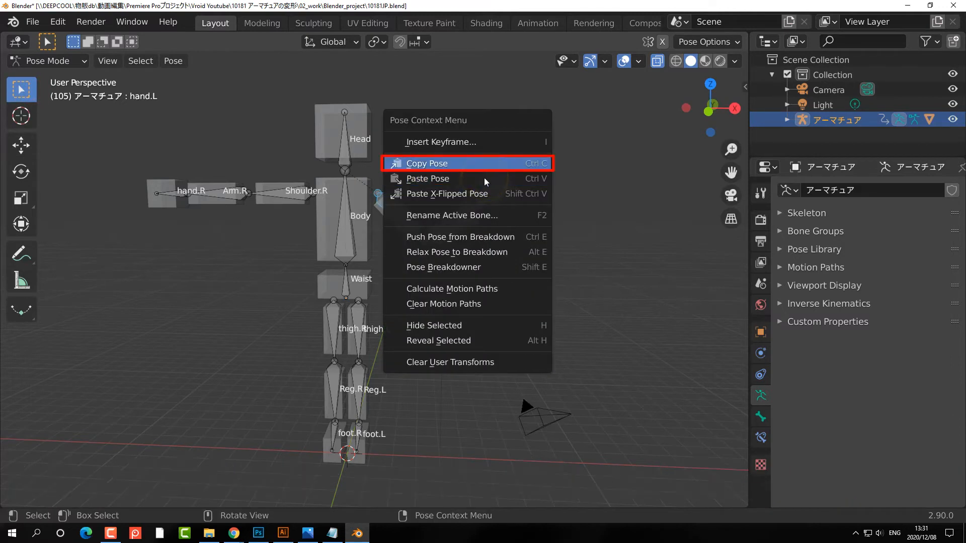
pyautogui.click(484, 163)
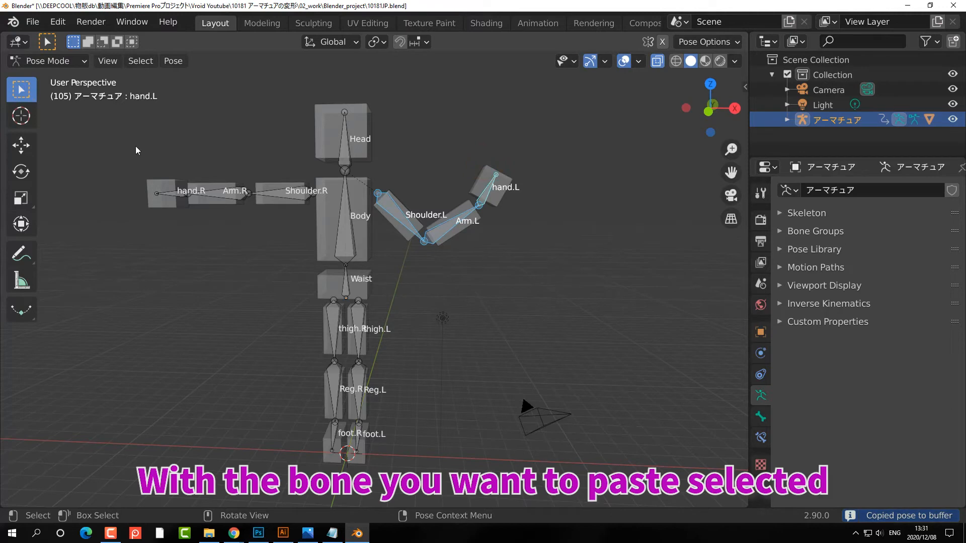
# - Select the Shoulder.R, Arm.R and hand.R bones and paste the copied pose onto them, flipped on the X axis
pyautogui.moveTo(135, 146); pyautogui.dragTo(302, 242)
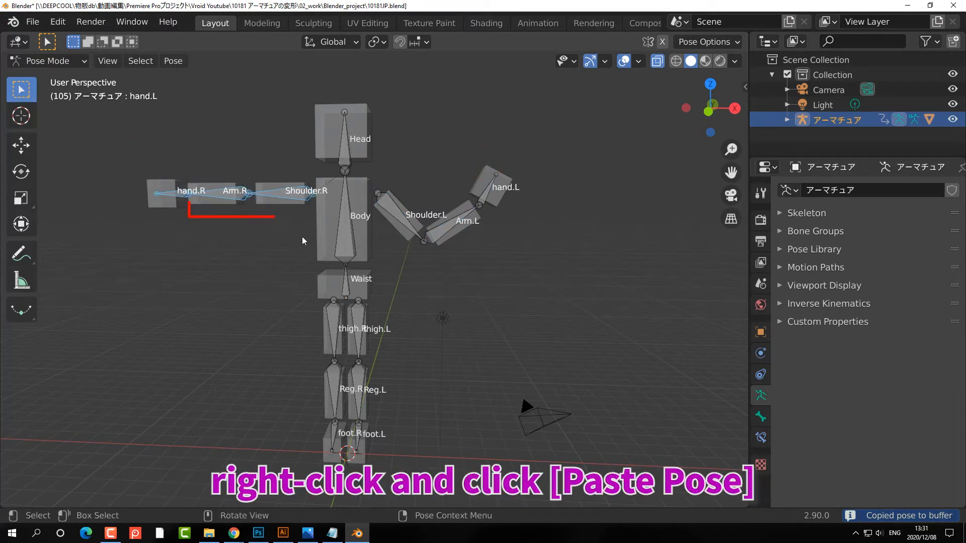
pyautogui.rightClick(294, 195)
pyautogui.click(293, 210)
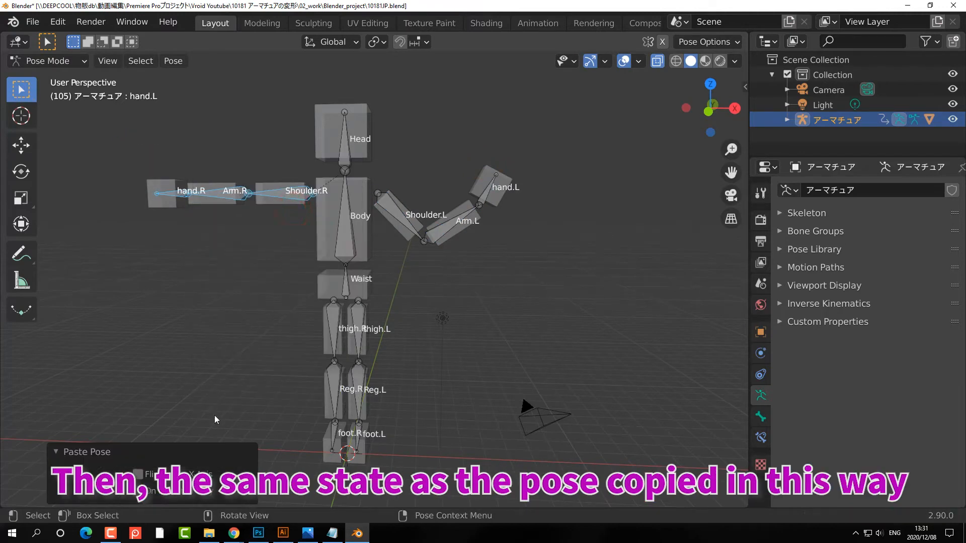
pyautogui.click(193, 475)
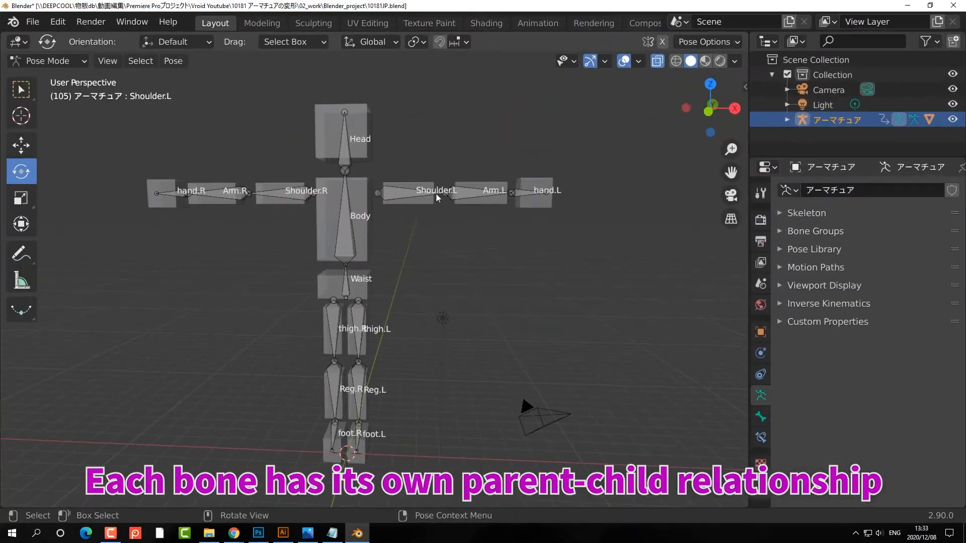
# - Rotate the Shoulder.L bone downward and the Arm.L bone upward so the child bones follow their parents
pyautogui.click(420, 193)
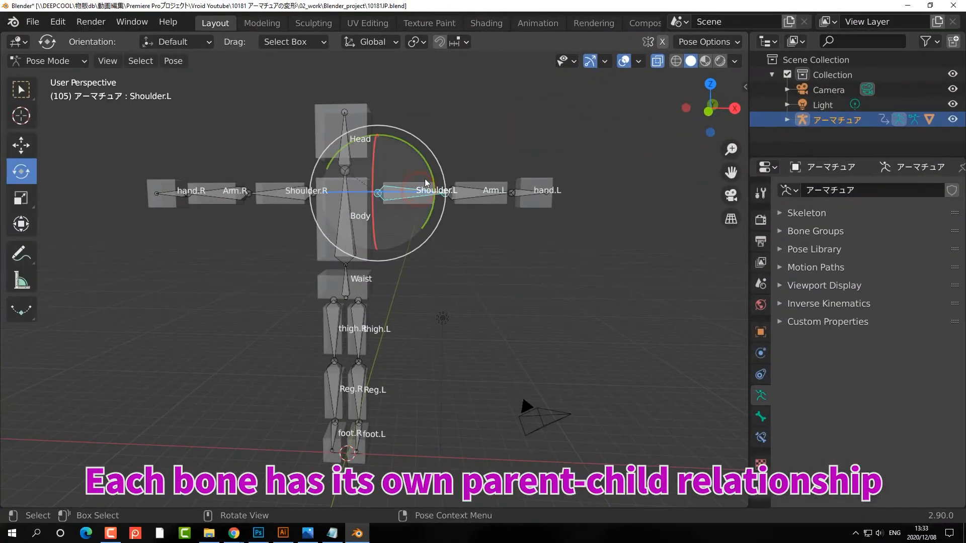
pyautogui.moveTo(421, 193); pyautogui.dragTo(483, 195)
pyautogui.click(431, 257)
pyautogui.click(478, 185)
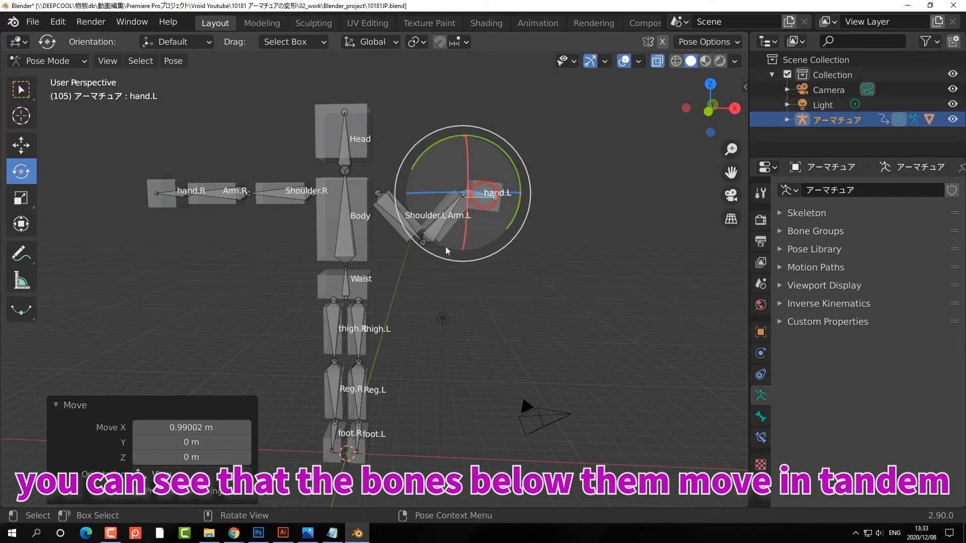
# - In the right side view, rotate thigh.L forward to nearly horizontal and bend Reg.L downward by about 63 degrees
pyautogui.press('KP_3')
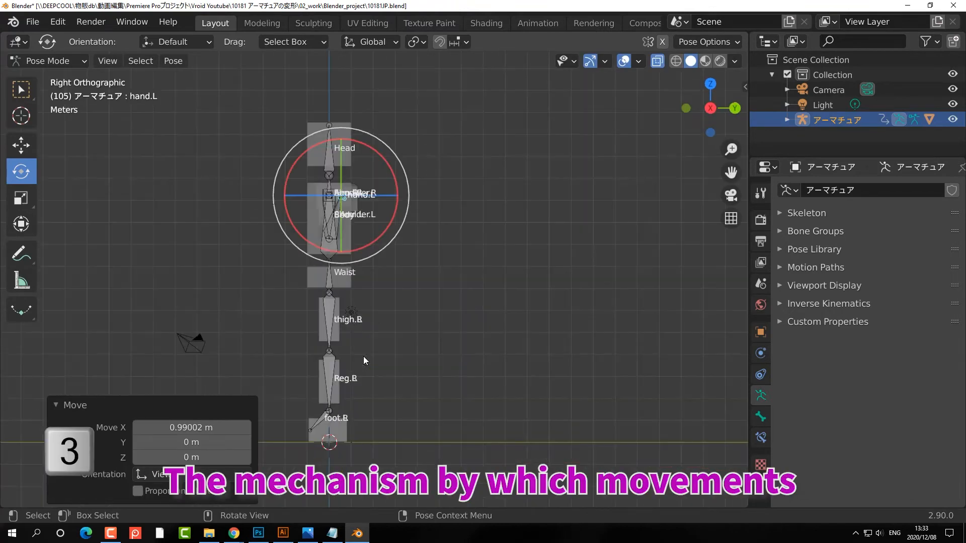
pyautogui.click(330, 325)
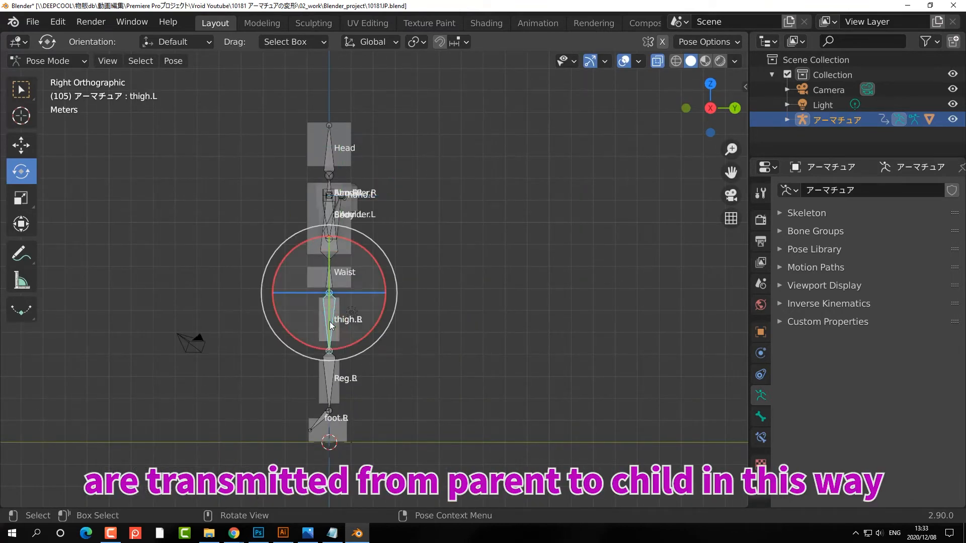
pyautogui.moveTo(326, 236); pyautogui.dragTo(272, 302)
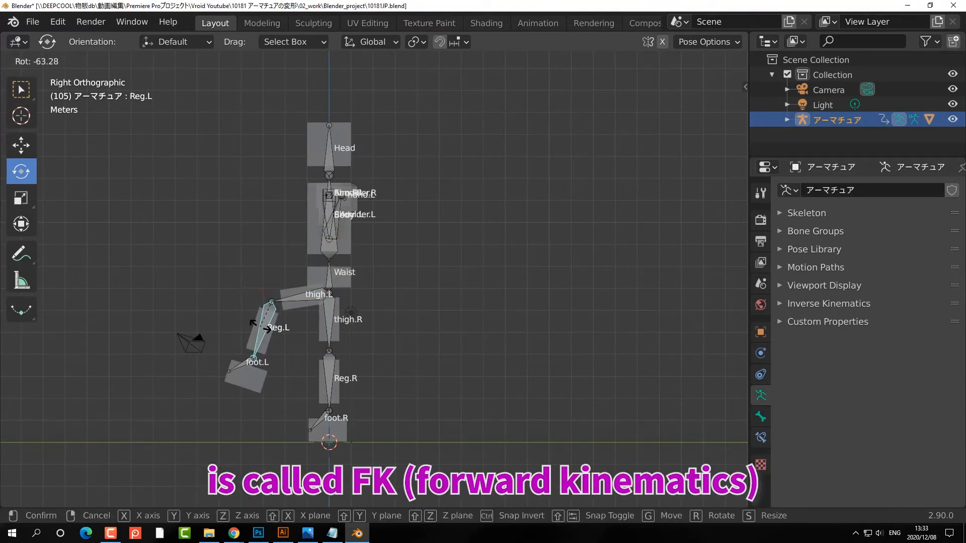
pyautogui.click(253, 324)
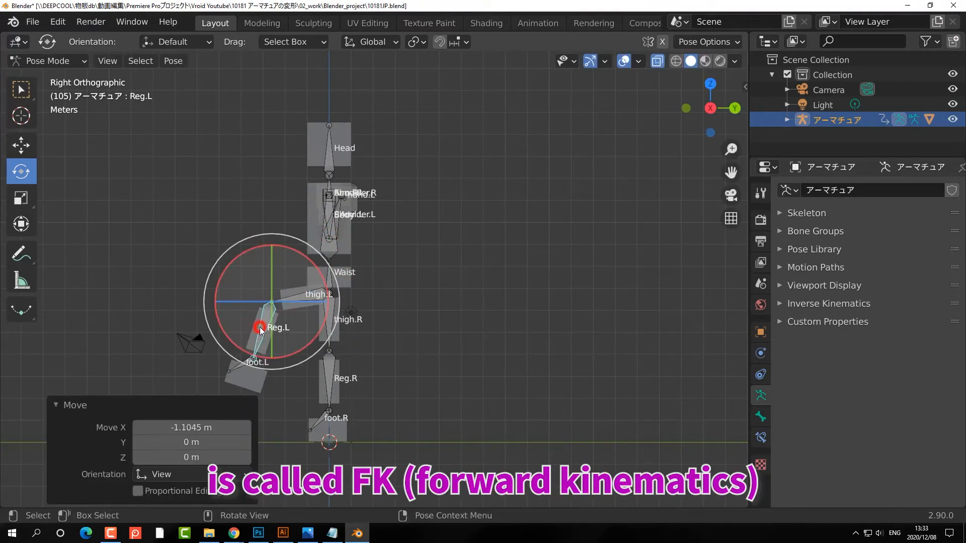
pyautogui.click(463, 349)
pyautogui.moveTo(462, 349); pyautogui.dragTo(621, 334, button='middle')
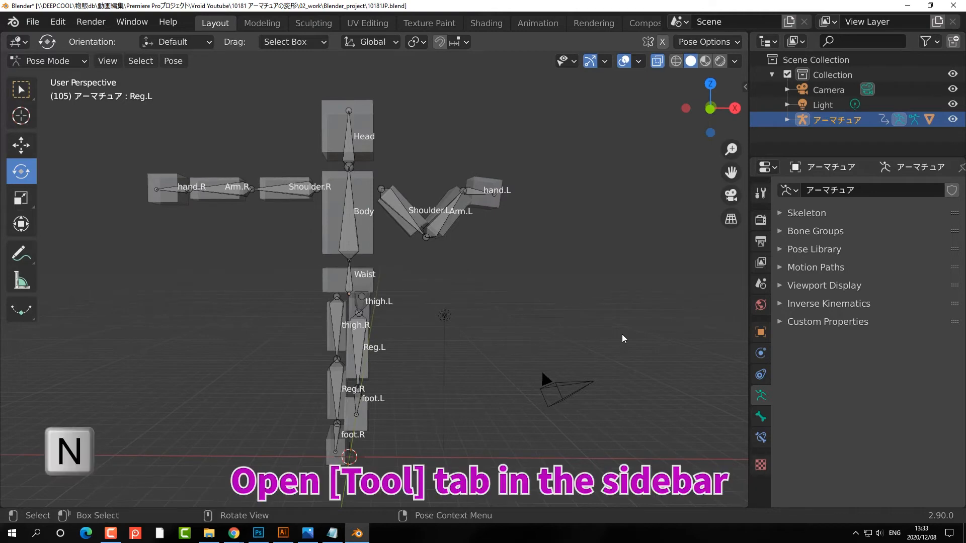
# - Enable Auto IK in the pose options and move hand.L about 2.73 m along X to stretch out the whole left arm
pyautogui.press('n')
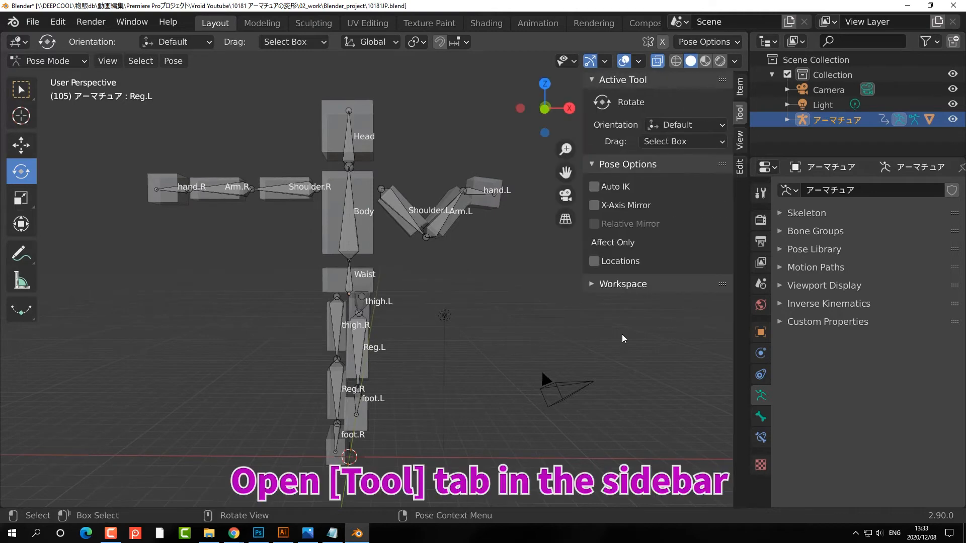
pyautogui.click(612, 194)
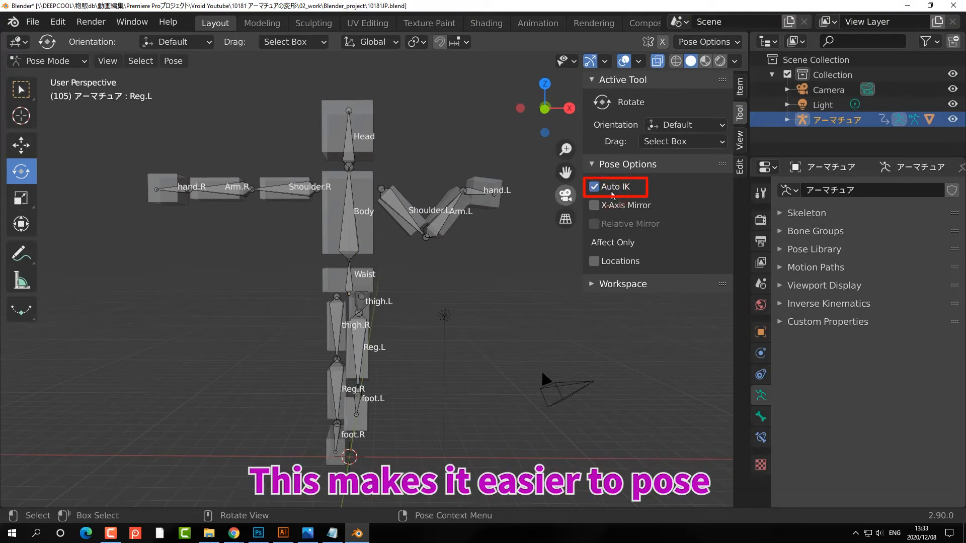
pyautogui.click(476, 194)
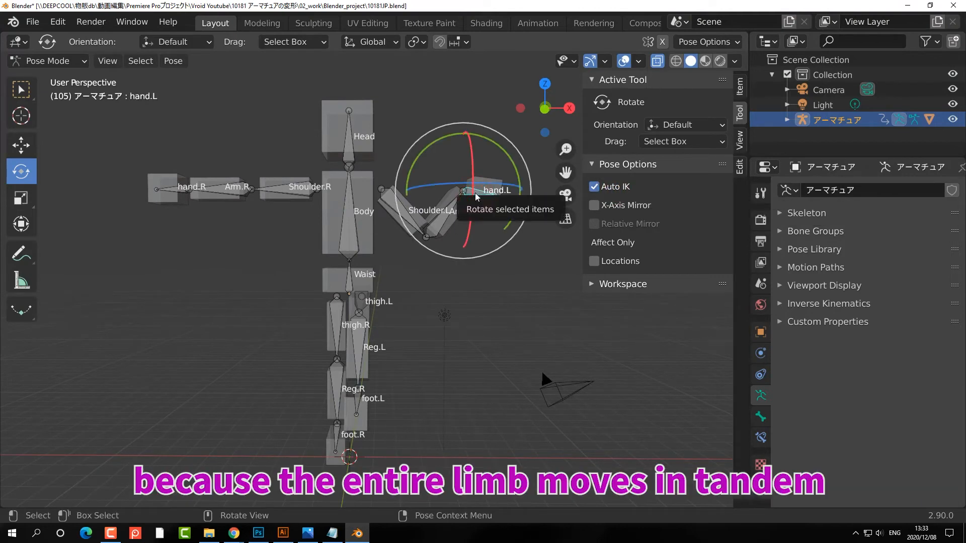
pyautogui.press('g')
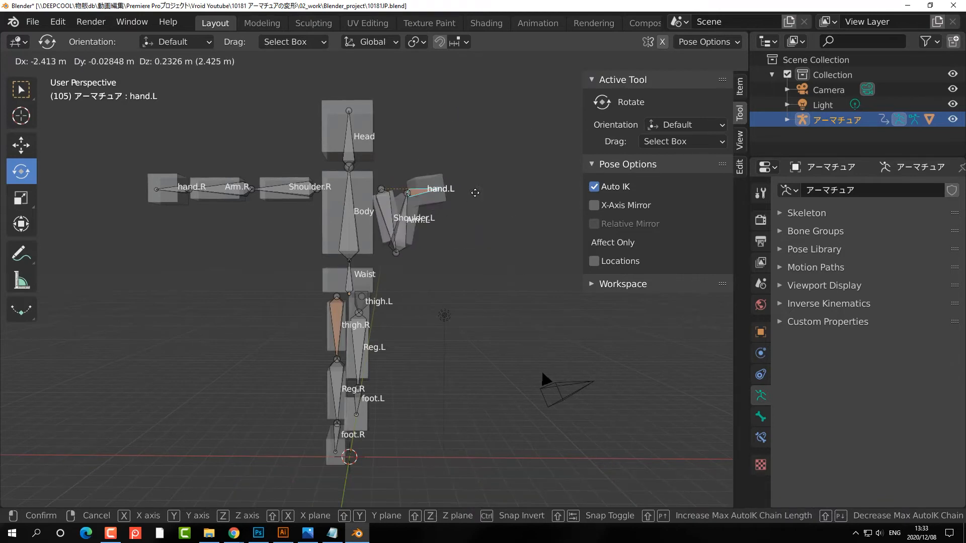
pyautogui.click(474, 261)
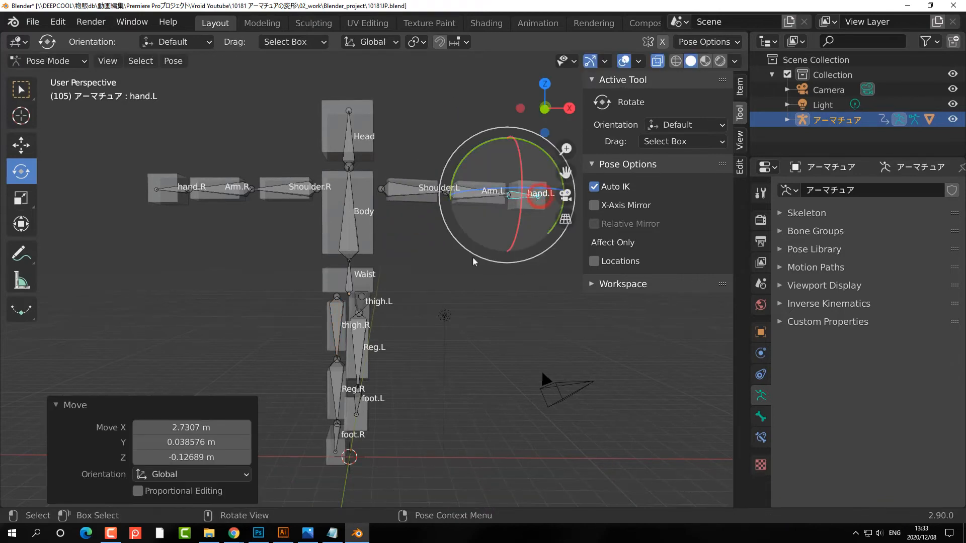
# - In the right side view, move foot.L about -1.39 m in Y and 2.19 m in Z so the left leg follows through Auto IK
pyautogui.press('KP_3')
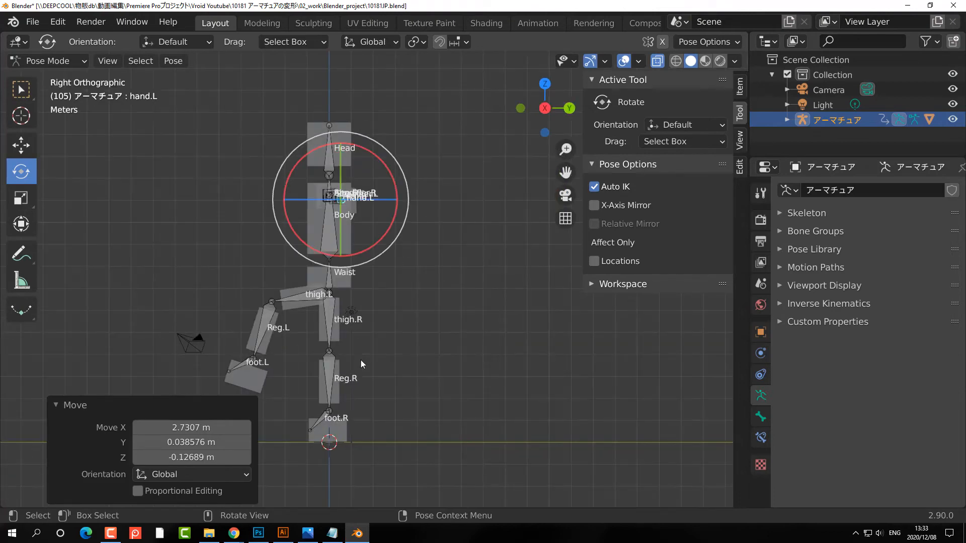
pyautogui.click(249, 360)
pyautogui.press('g')
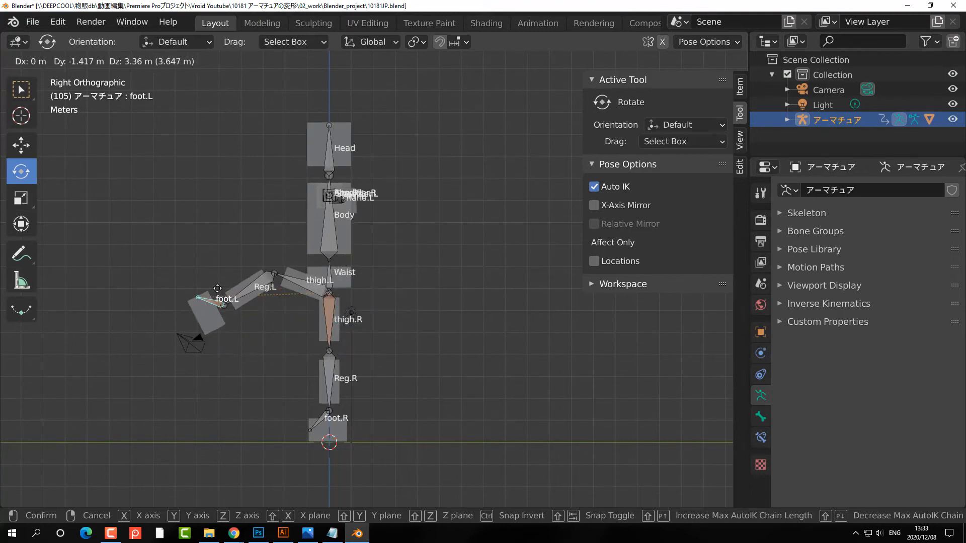
pyautogui.click(218, 313)
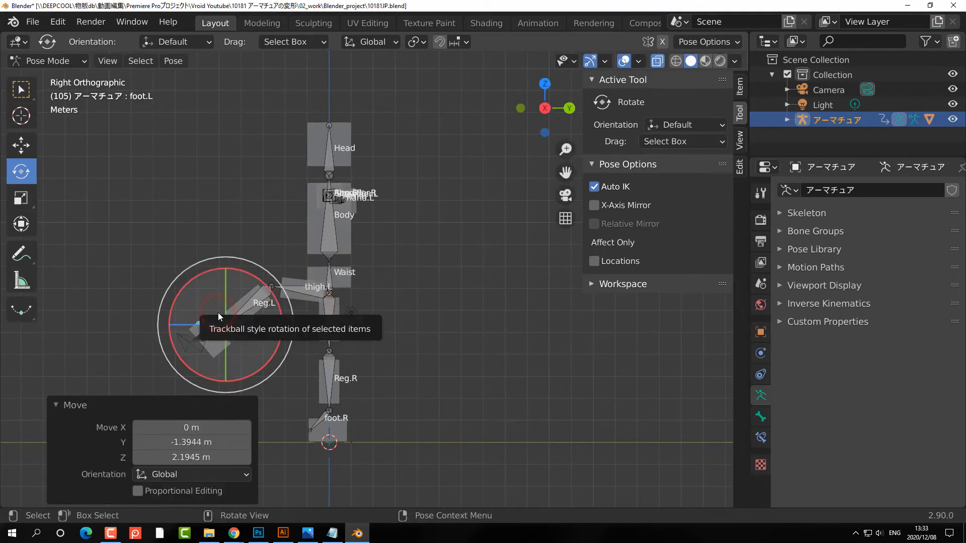
pyautogui.moveTo(218, 316); pyautogui.dragTo(513, 274, button='middle')
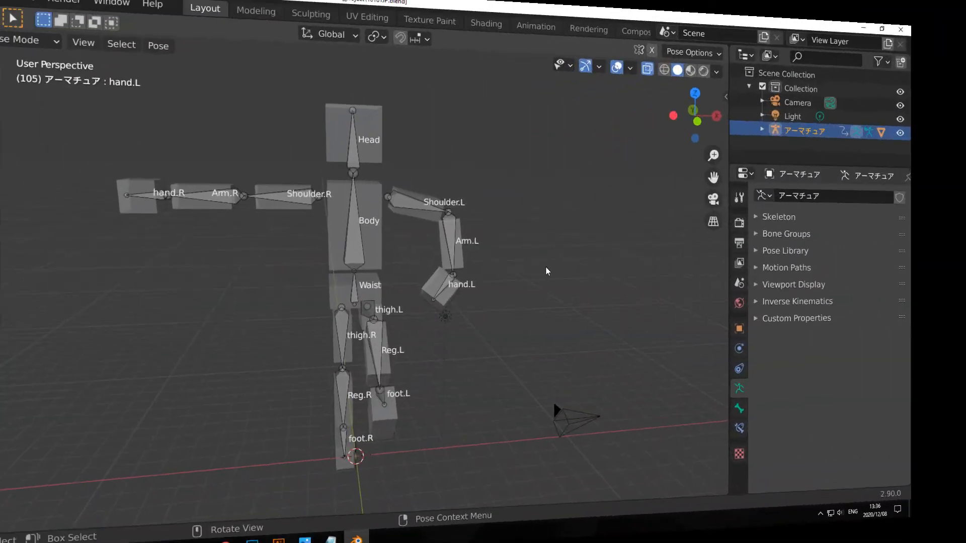
# - Select all bones of the robot and clear all of their transforms
pyautogui.moveTo(111, 110); pyautogui.dragTo(556, 460)
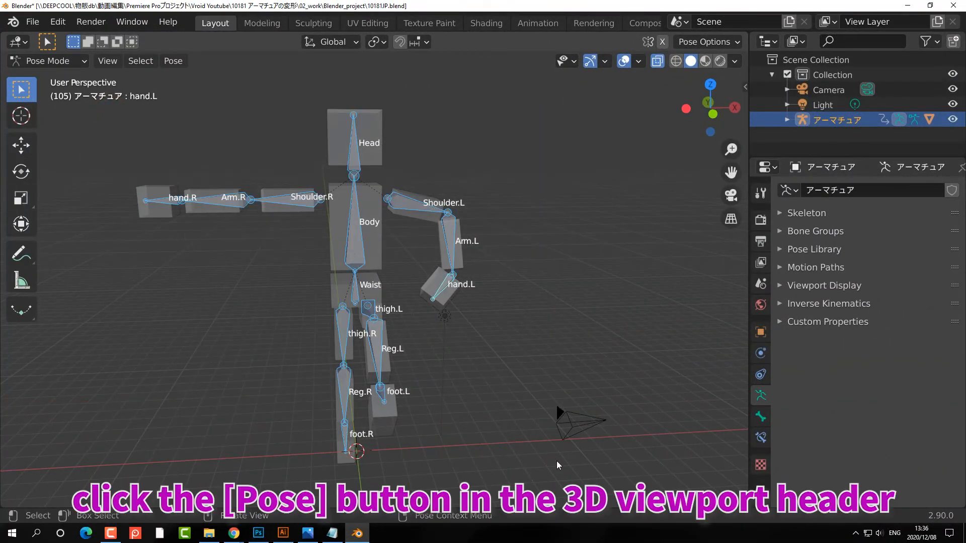
pyautogui.click(173, 60)
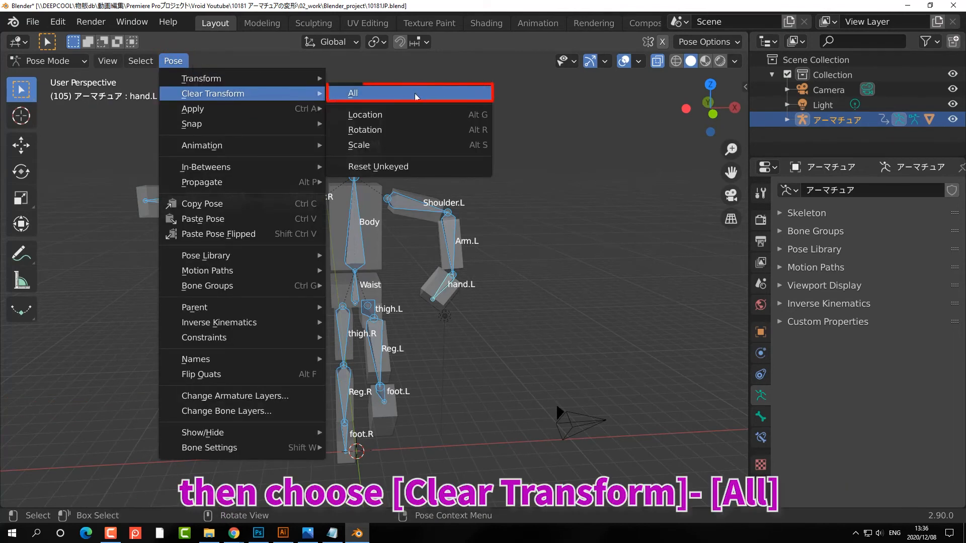
pyautogui.click(416, 94)
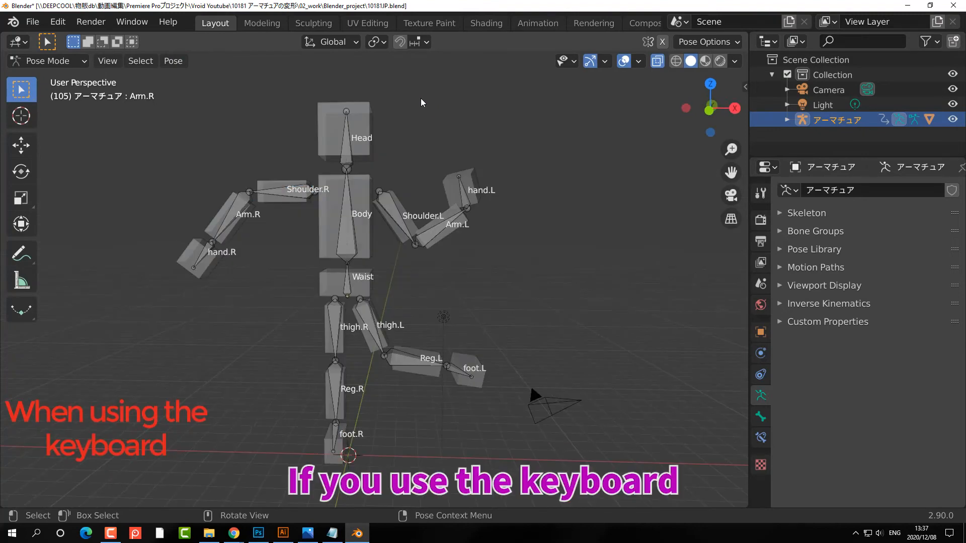
# - Select every bone of the posed armature and clear only the rotation
pyautogui.press('a')
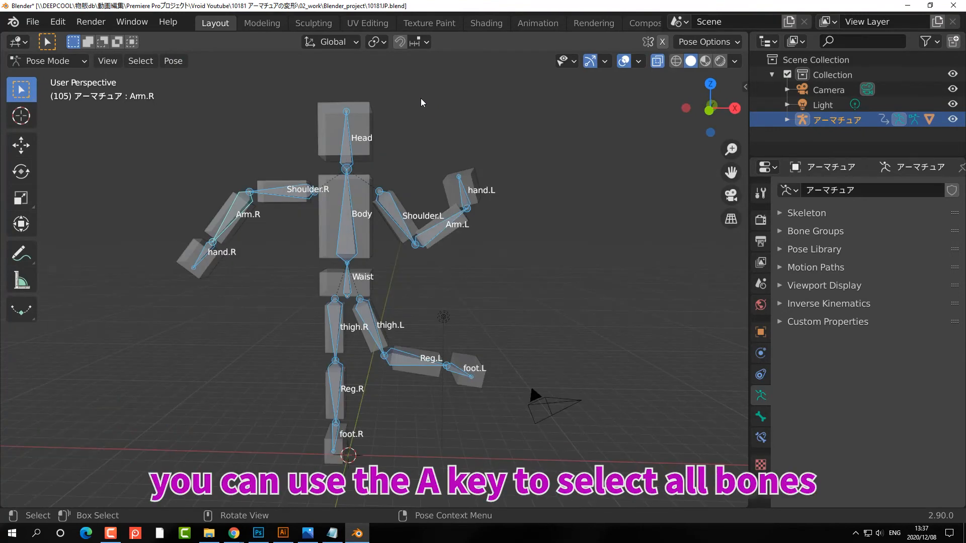
pyautogui.hotkey('alt', 'r')
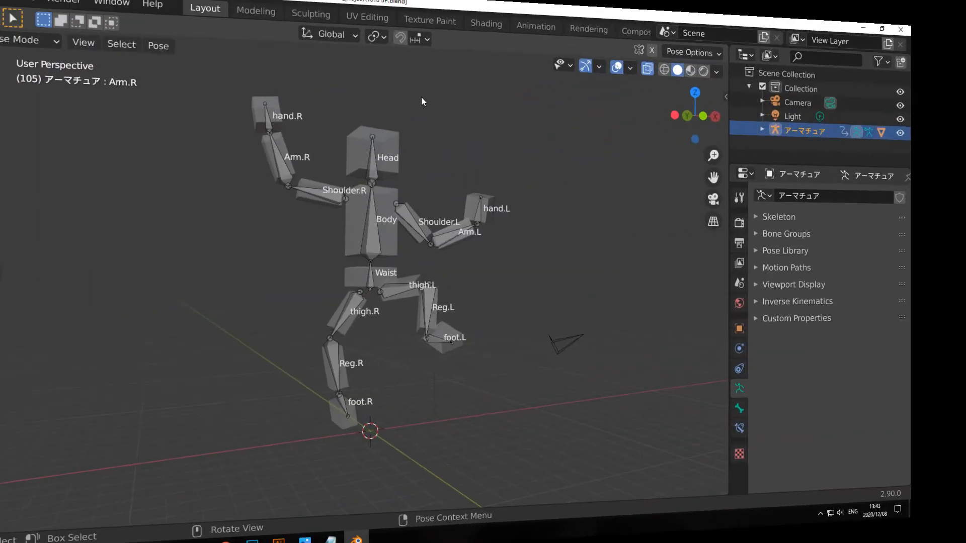
# - Select all bones of the posed robot, create a new Pose Library for the armature and store the current pose in it
pyautogui.press('a')
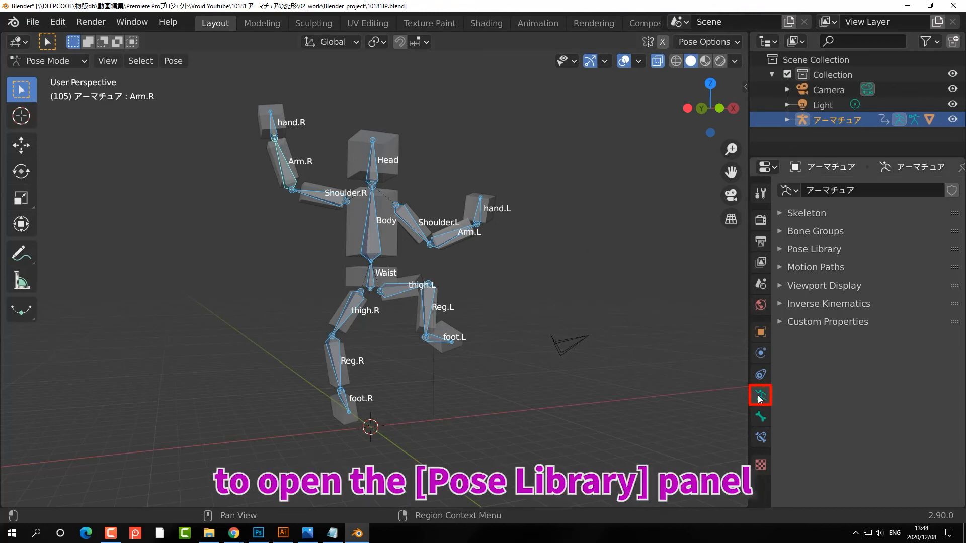
pyautogui.click(802, 254)
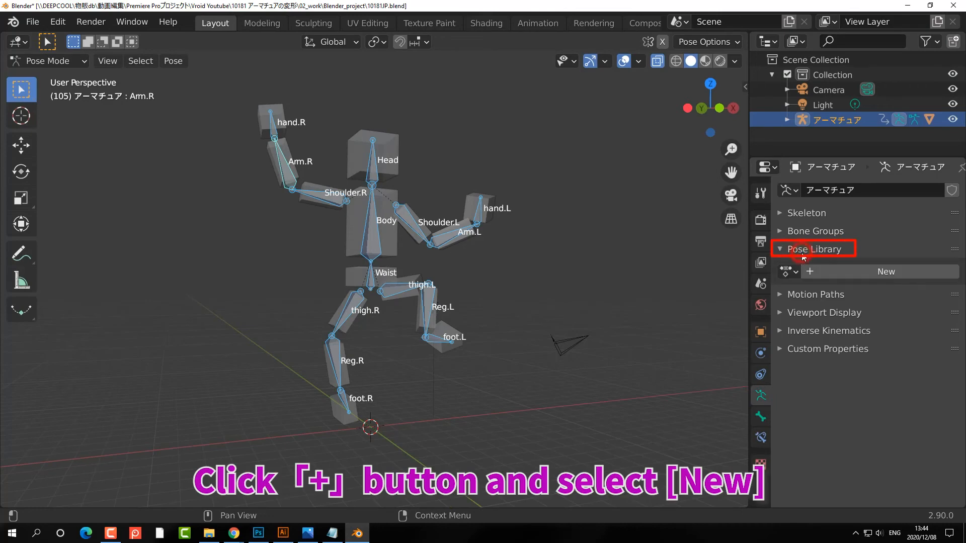
pyautogui.click(825, 275)
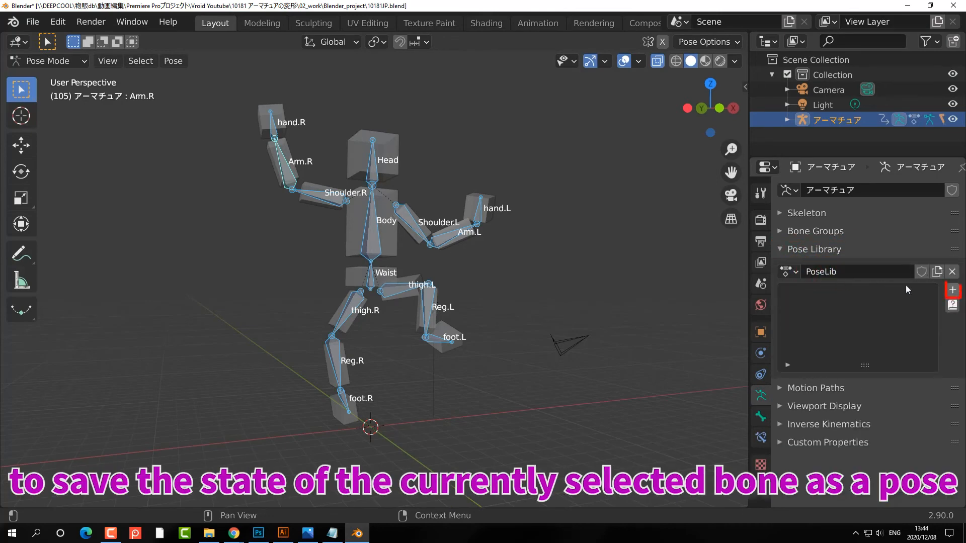
pyautogui.click(952, 290)
pyautogui.click(946, 293)
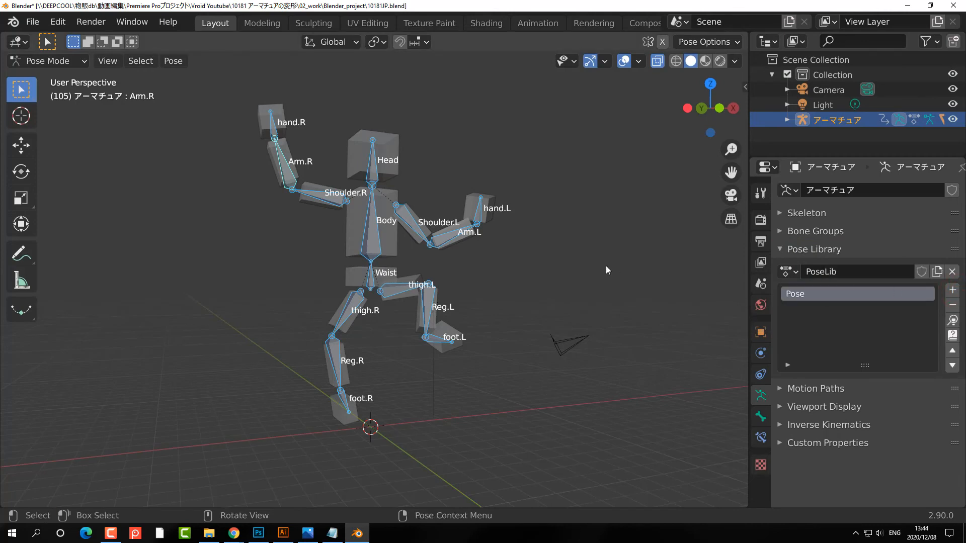
# - Clear all transforms of the selected bones to reset the robot to its rest pose, and deselect the bones
pyautogui.click(173, 61)
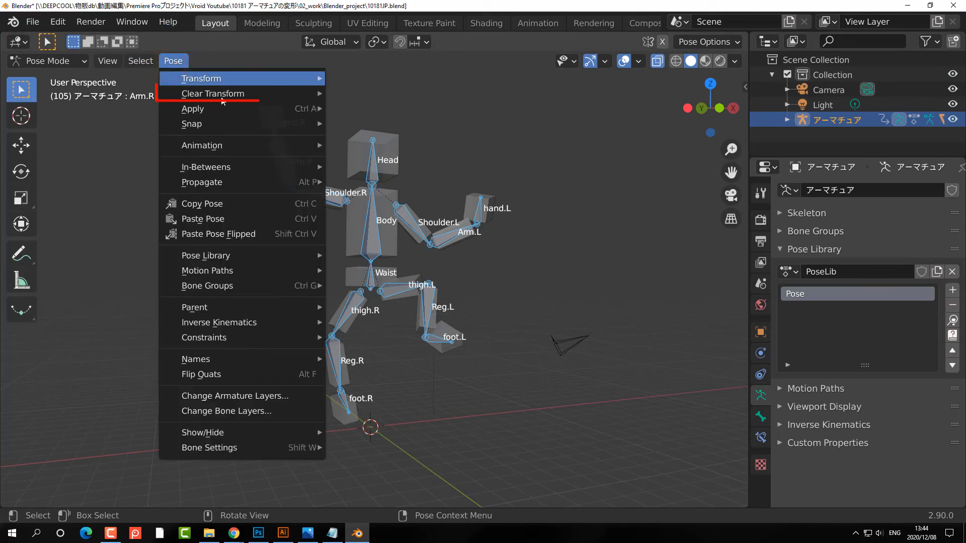
pyautogui.moveTo(224, 95)
pyautogui.click(361, 92)
pyautogui.click(561, 161)
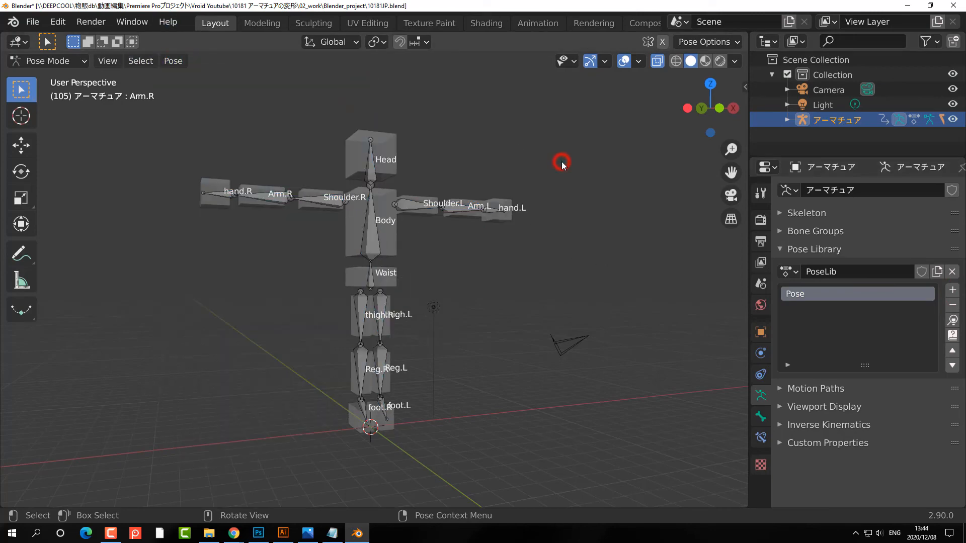
pyautogui.moveTo(561, 161); pyautogui.dragTo(539, 188, button='middle')
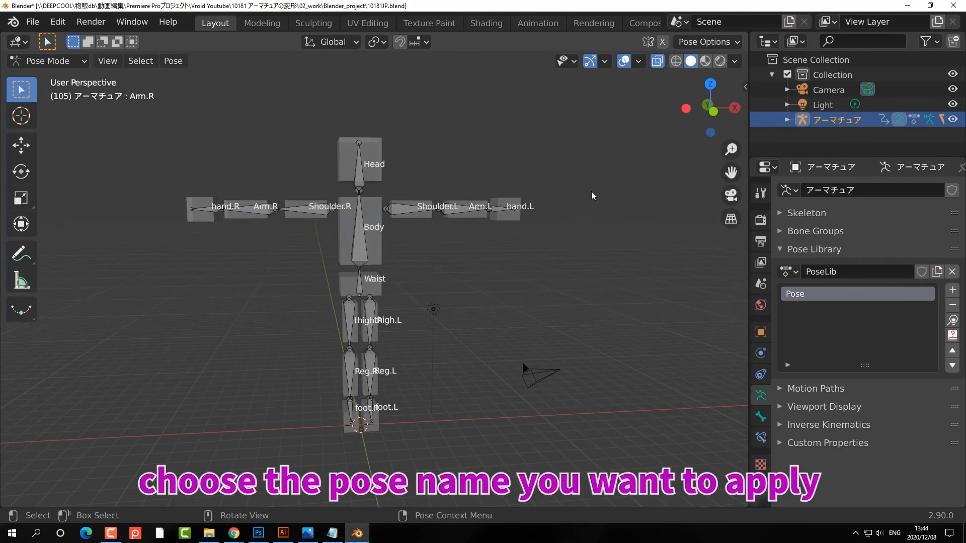
# - Select all bones and apply the stored pose named Pose from the Pose Library to the robot
pyautogui.press('a')
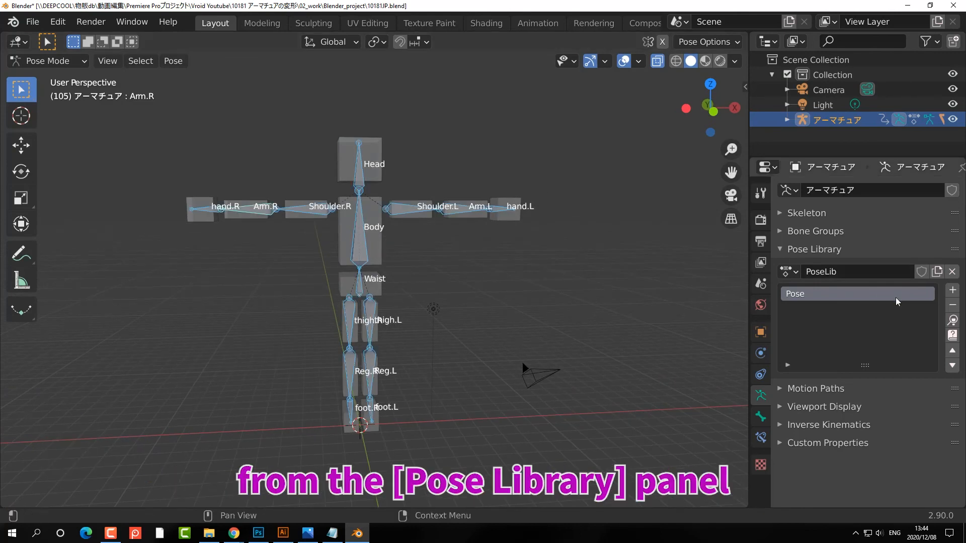
pyautogui.click(952, 320)
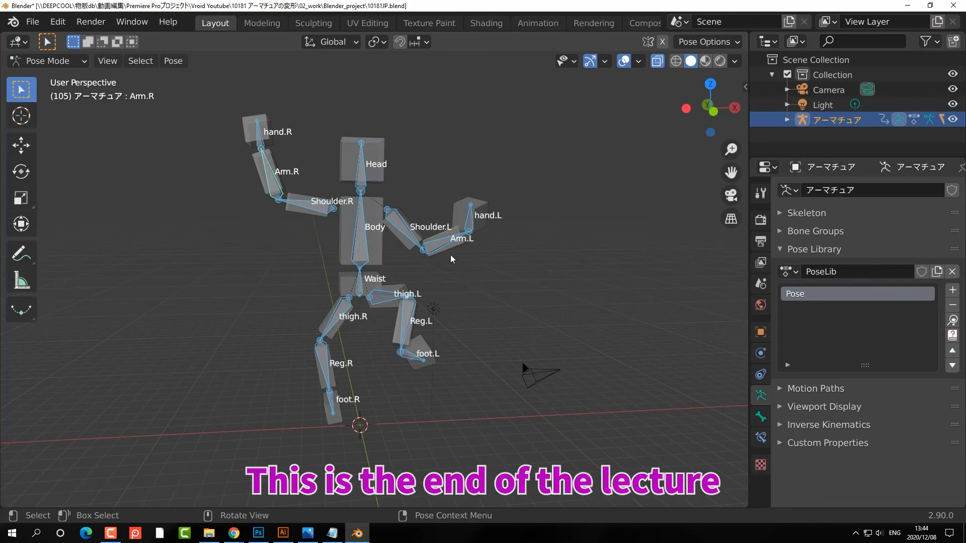
pyautogui.moveTo(405, 255); pyautogui.dragTo(436, 252, button='middle')
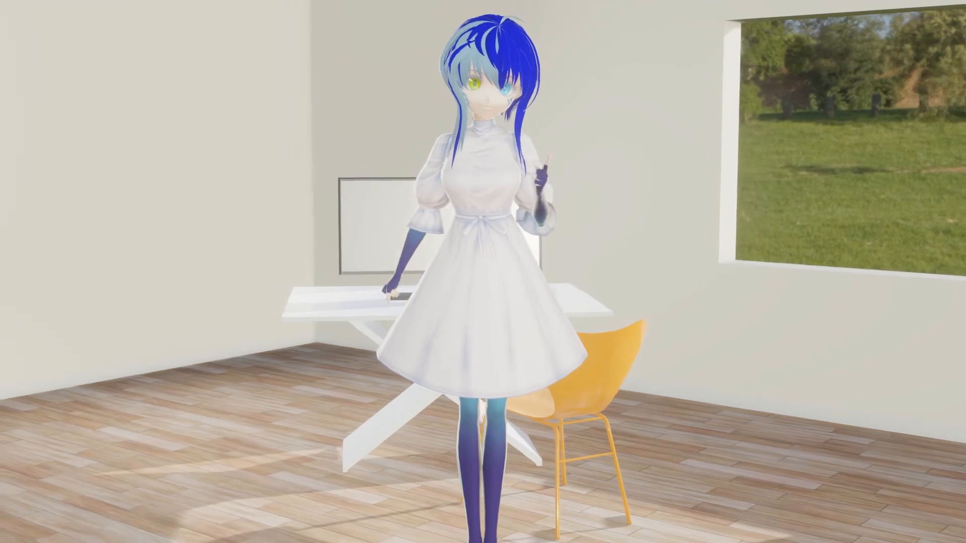